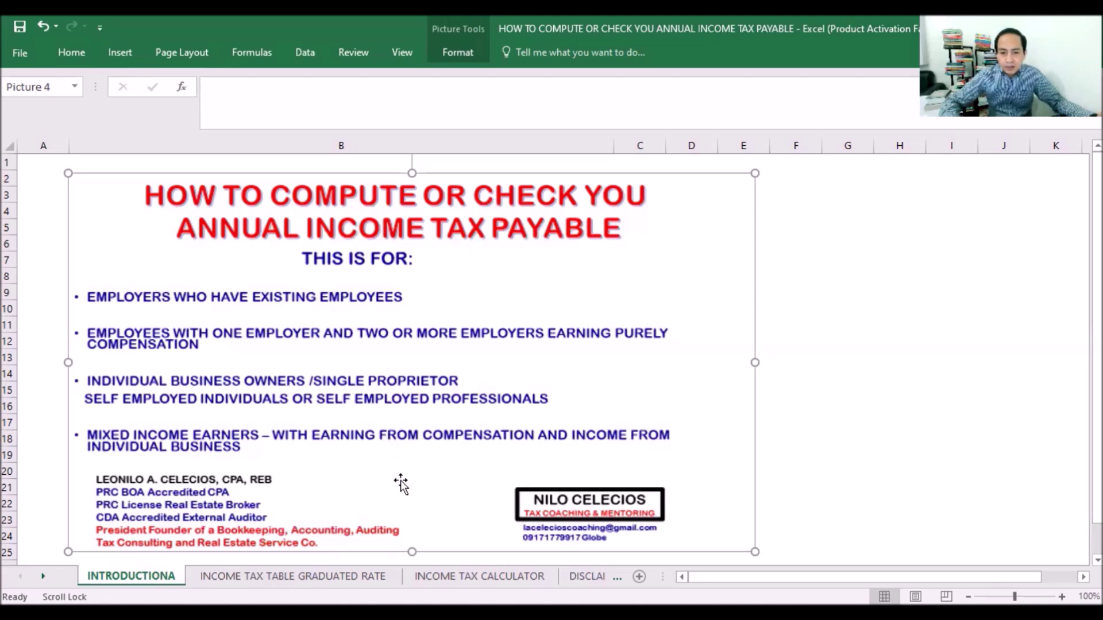
Step: Review the graduated income tax rate table and the calculator's bracket for income up to 250,000, including its tax due
left_click(275, 576)
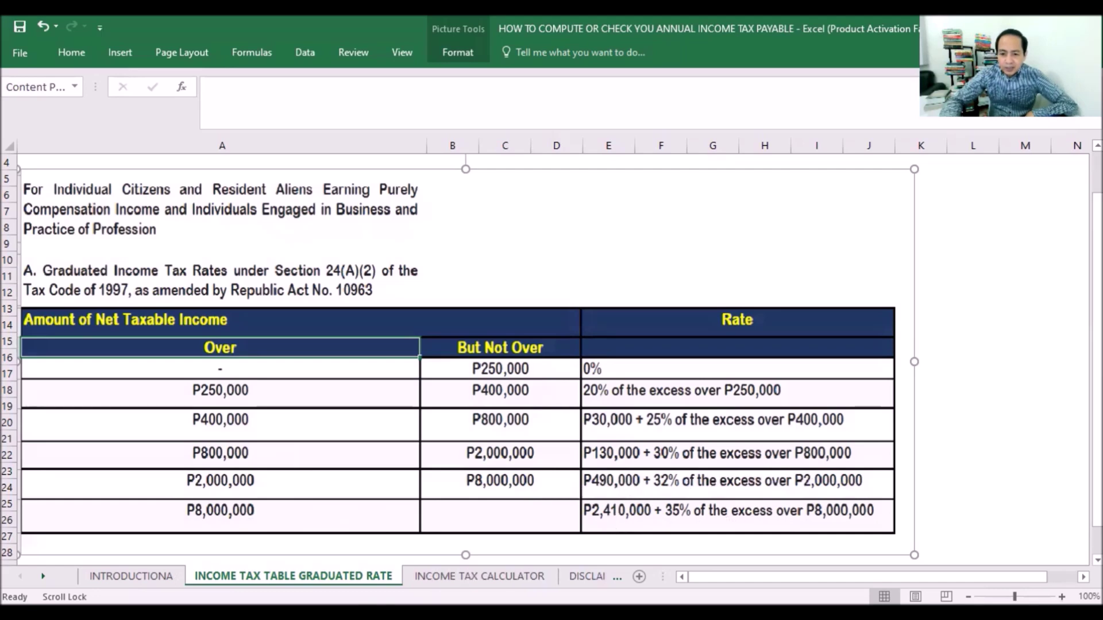
left_click(479, 576)
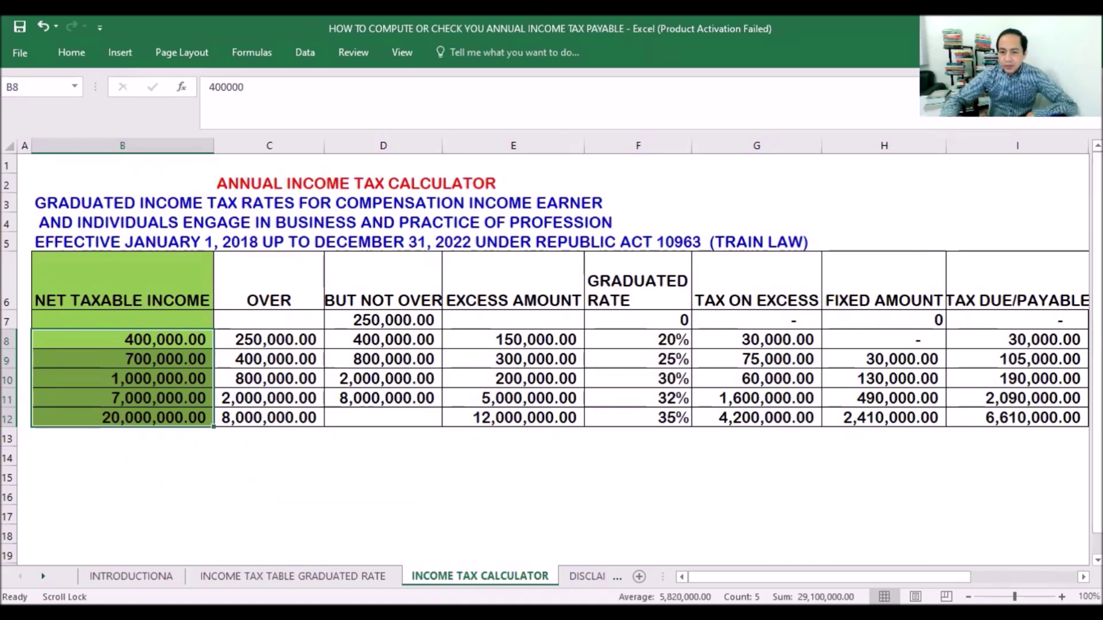
left_click(383, 321)
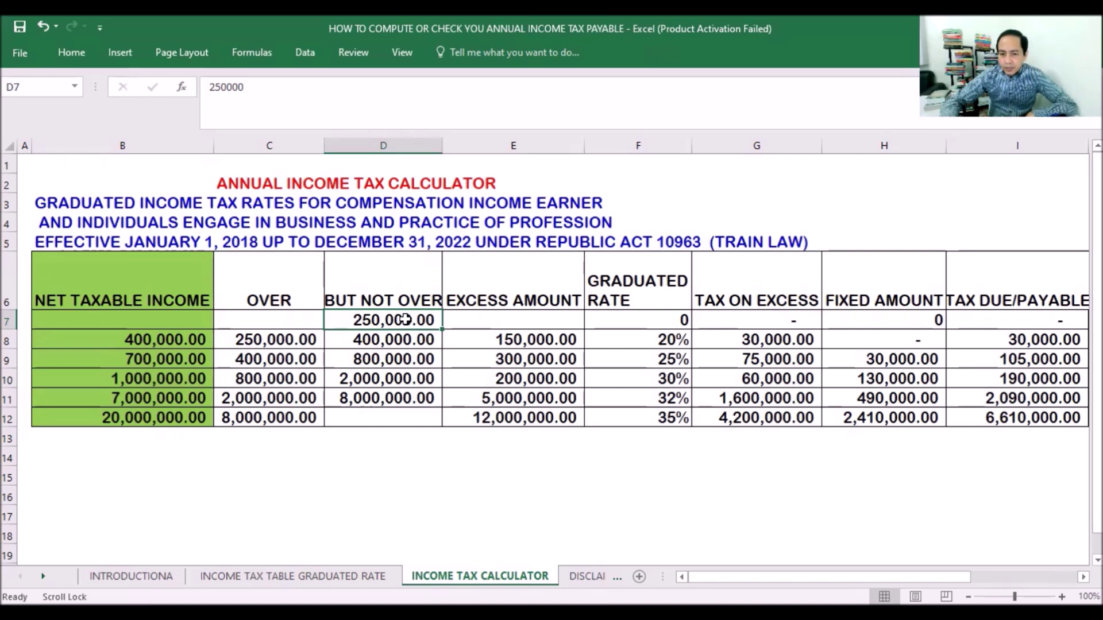
left_click(1045, 319)
left_click(407, 319)
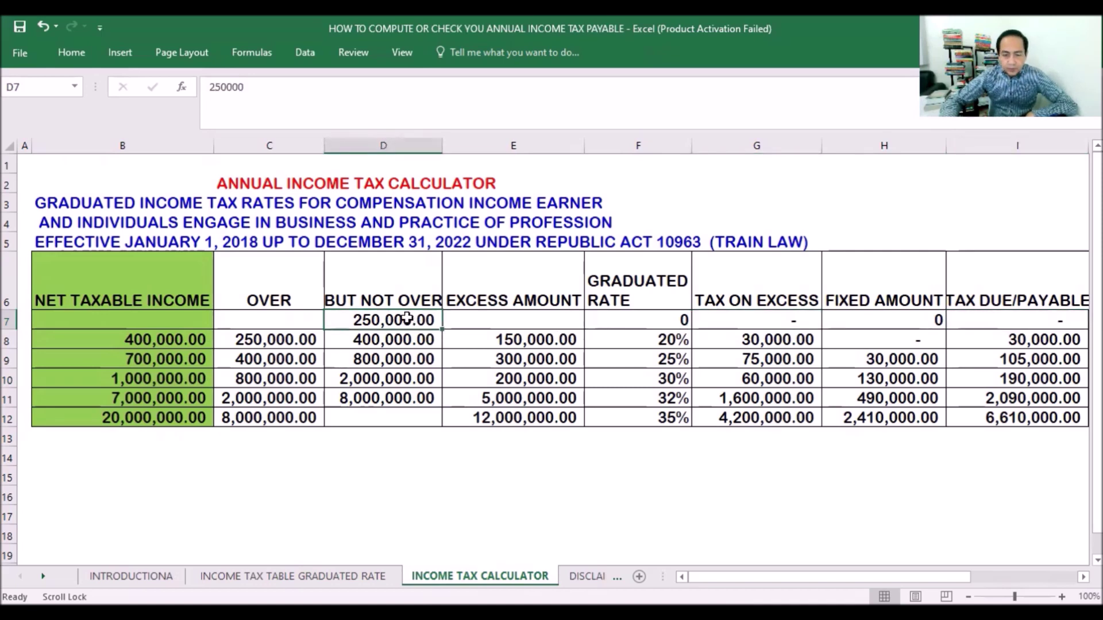
Step: Examine the net taxable income inputs in B8:B12 of the income tax calculator
left_click(104, 337)
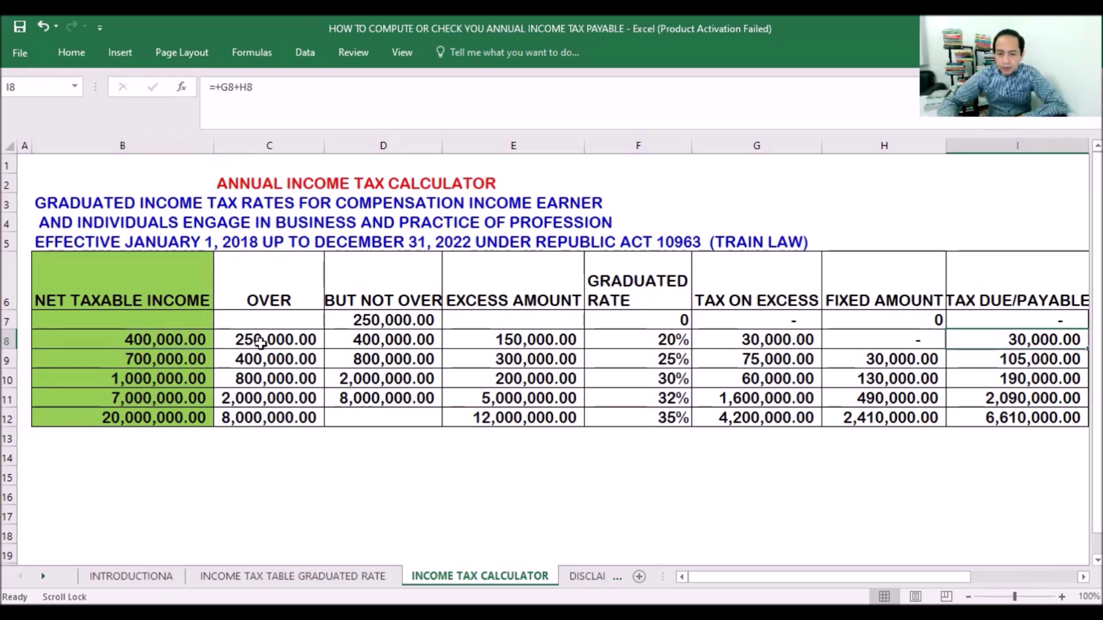
left_click(166, 339)
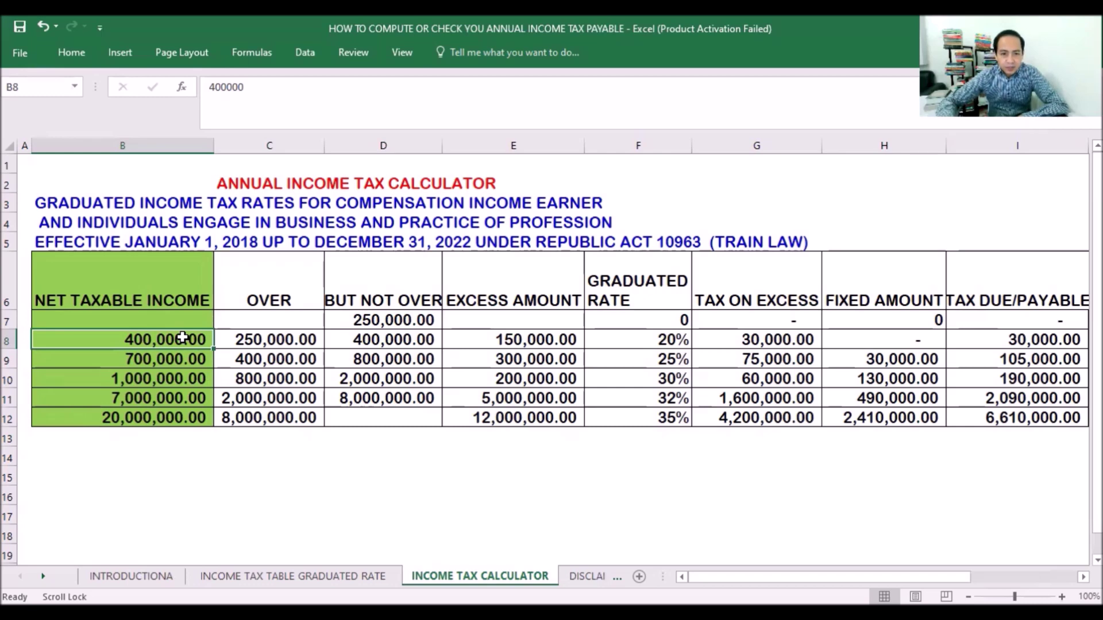
left_click_drag(182, 338, 178, 417)
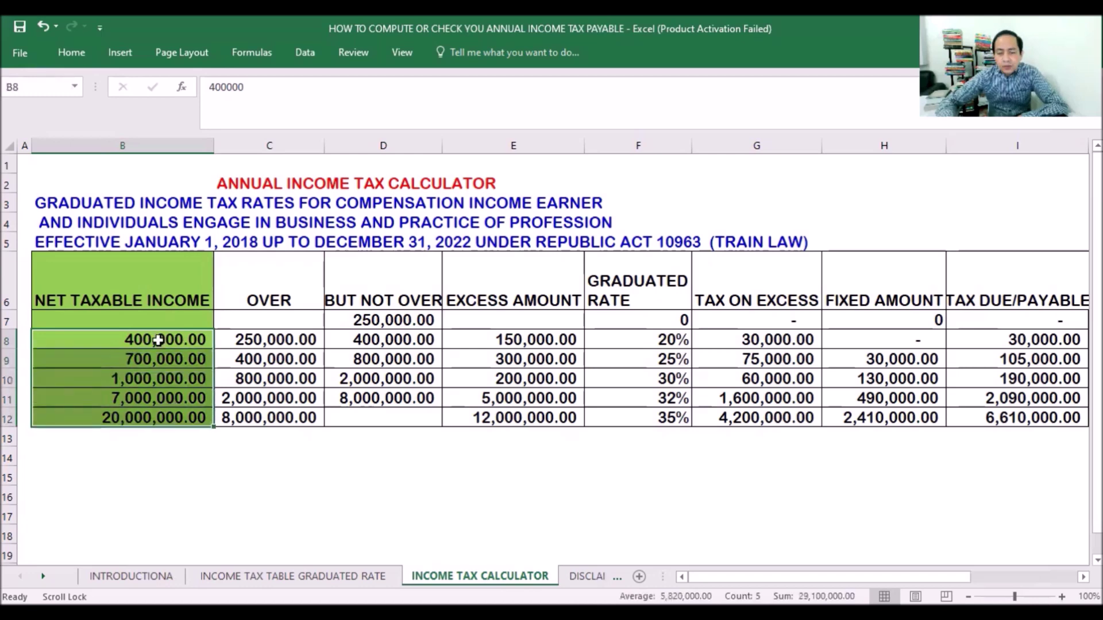
left_click(158, 340)
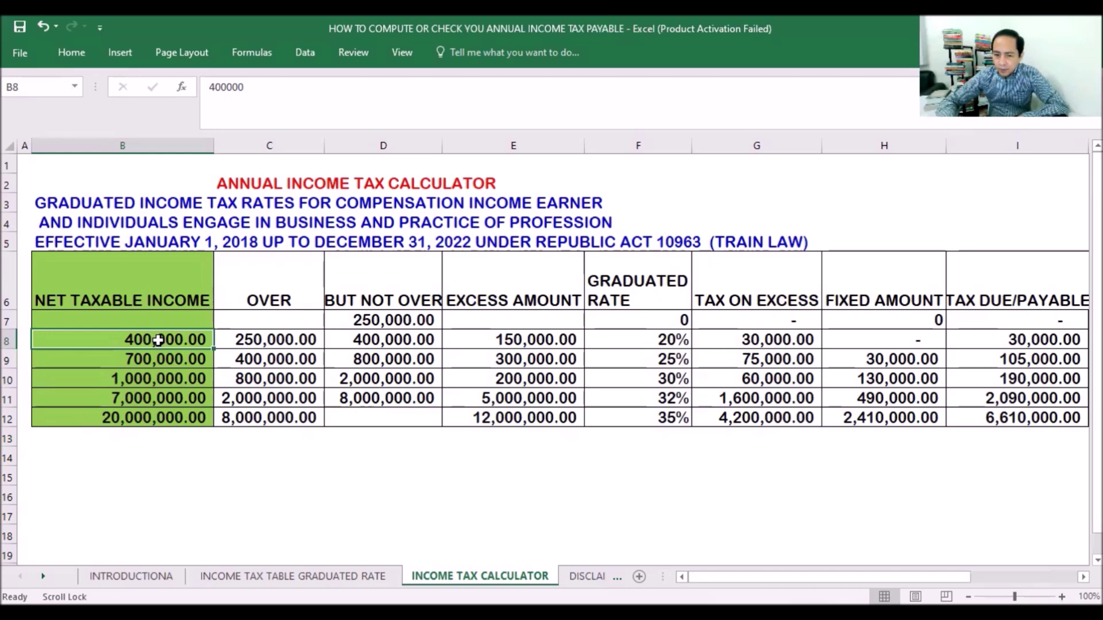
Step: Trace the 20% bracket calculation in row 8 through the threshold, excess amount, rate, tax on excess and tax due
left_click(297, 343)
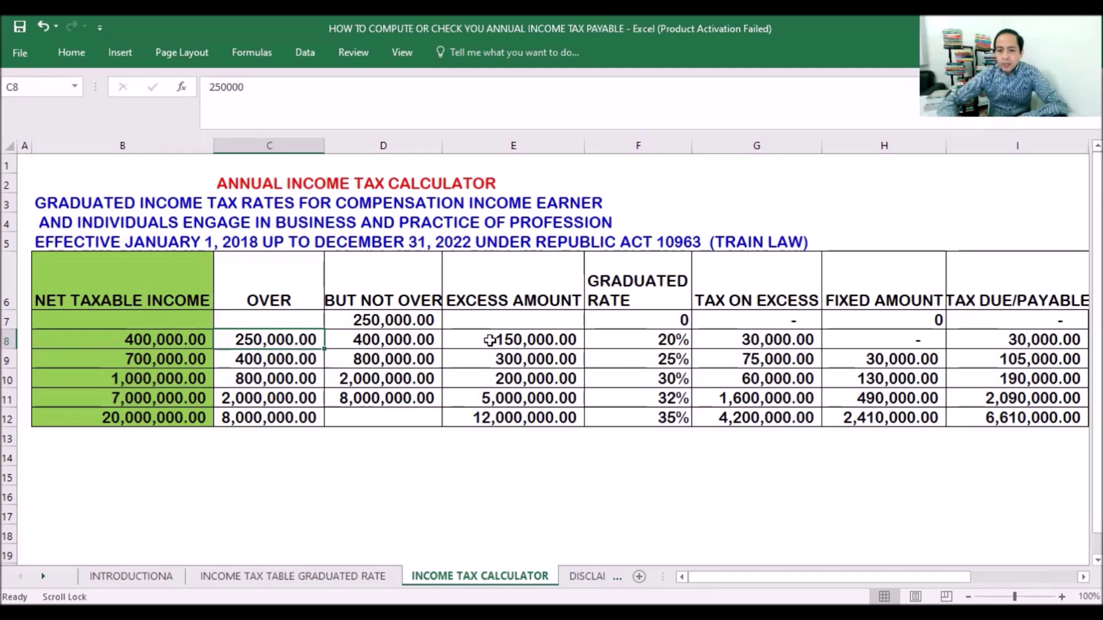
left_click(487, 339)
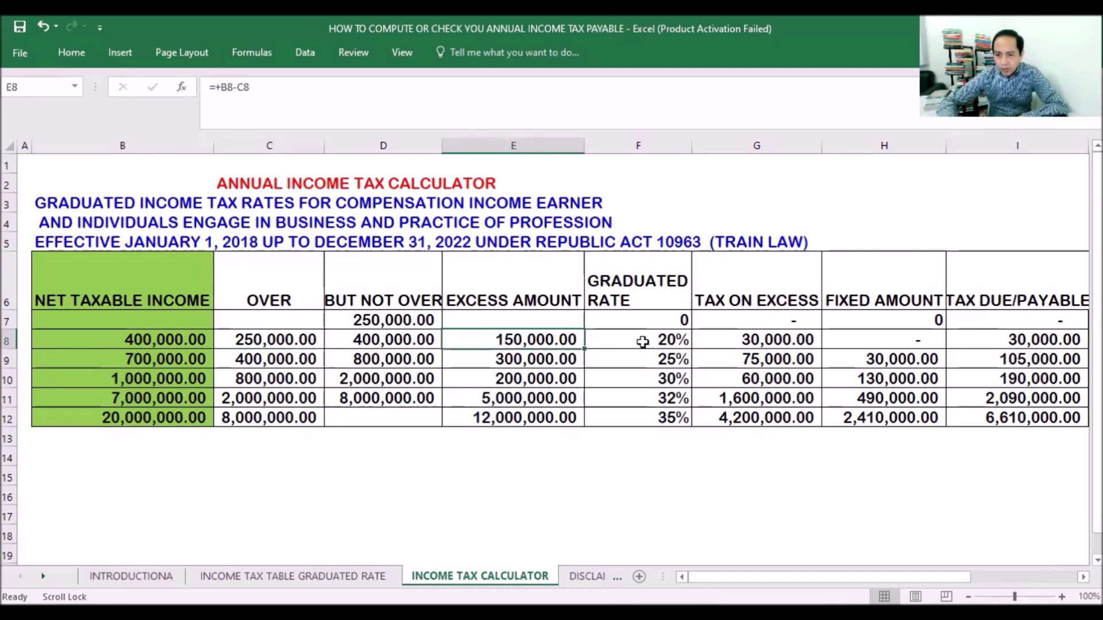
left_click(620, 342)
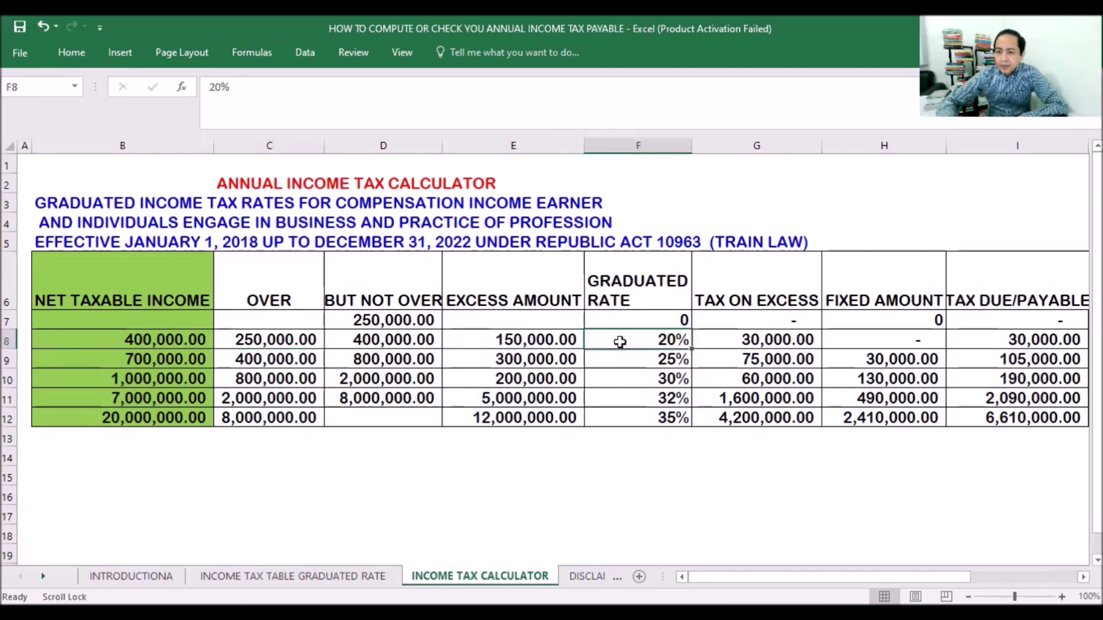
left_click(736, 346)
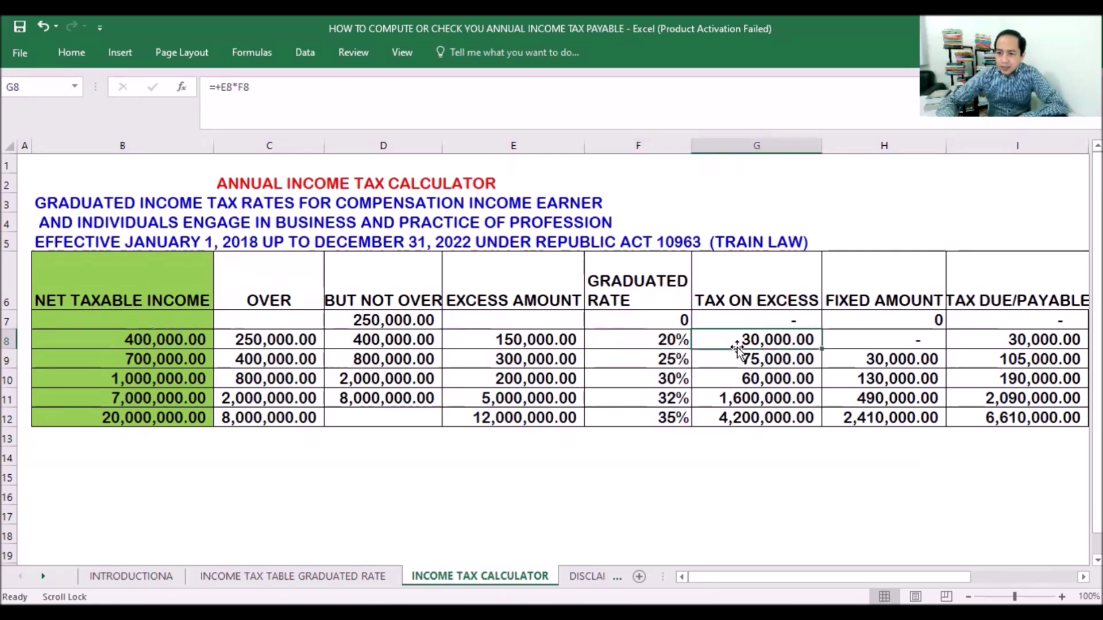
left_click(984, 339)
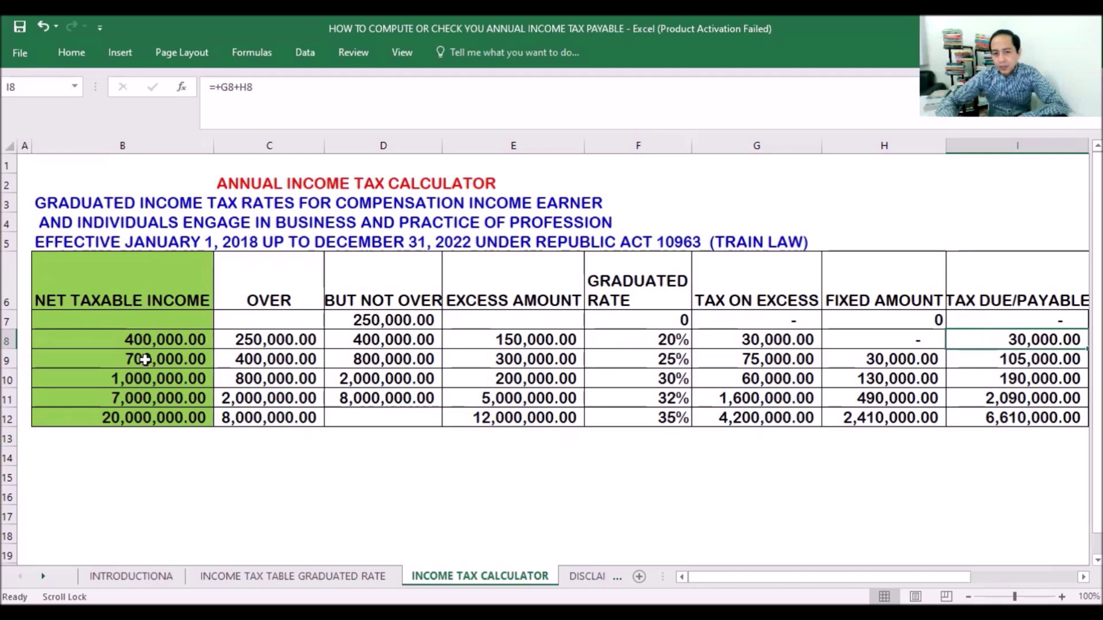
left_click(134, 340)
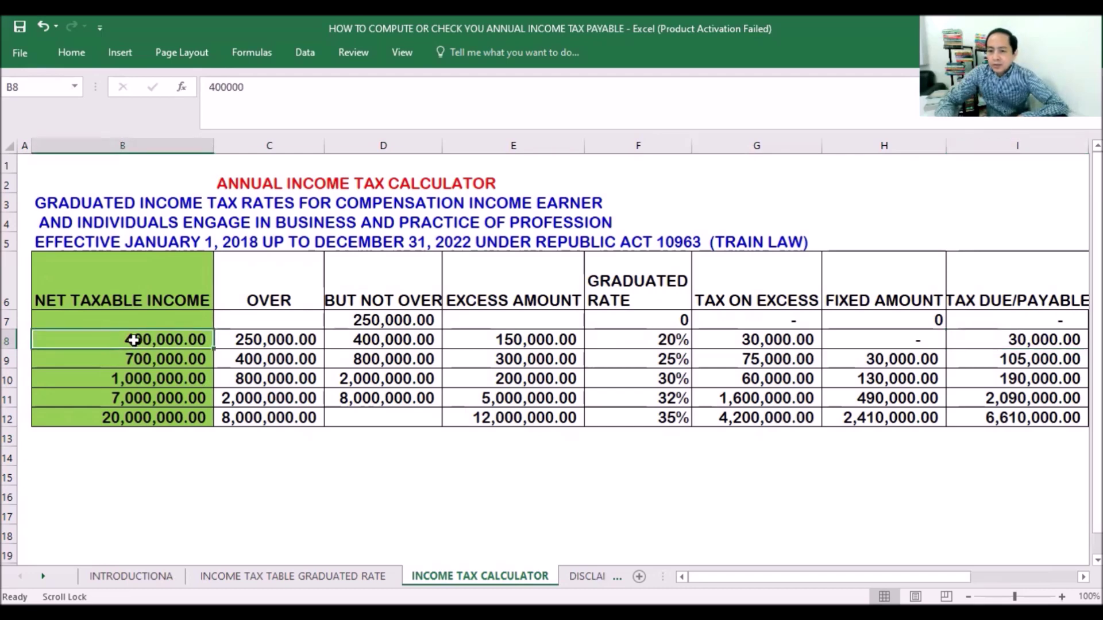
left_click(991, 341)
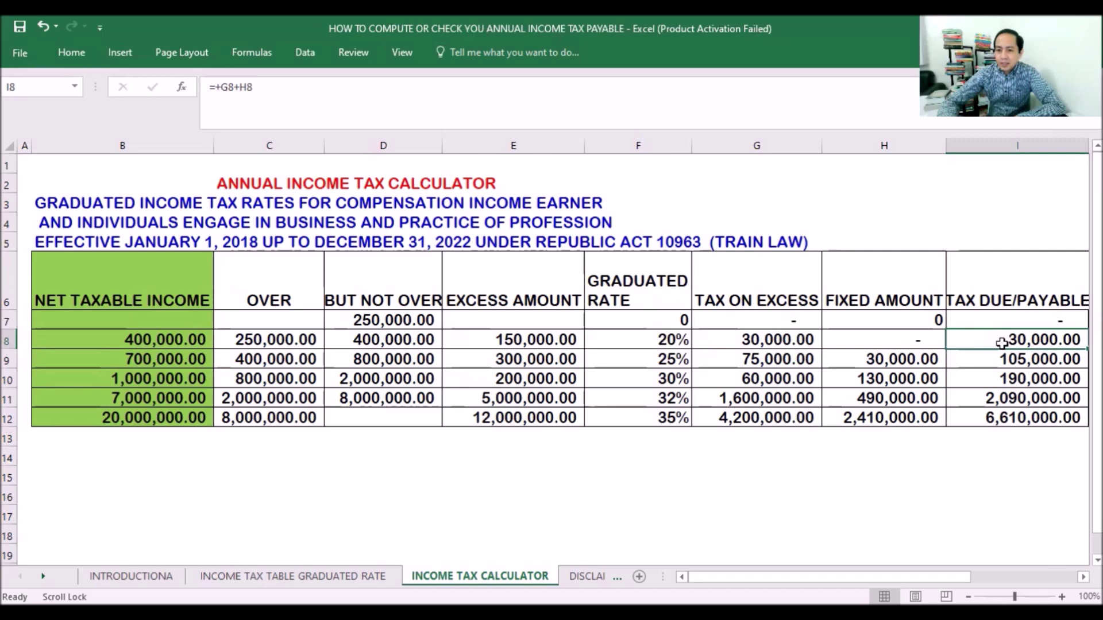
left_click(145, 354)
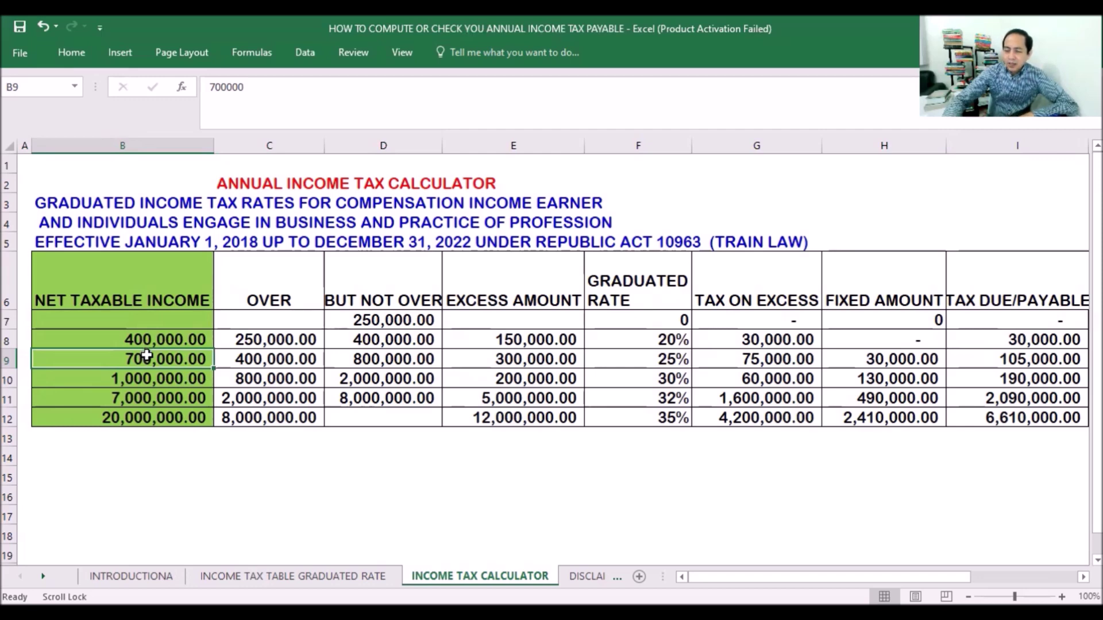
left_click(161, 340)
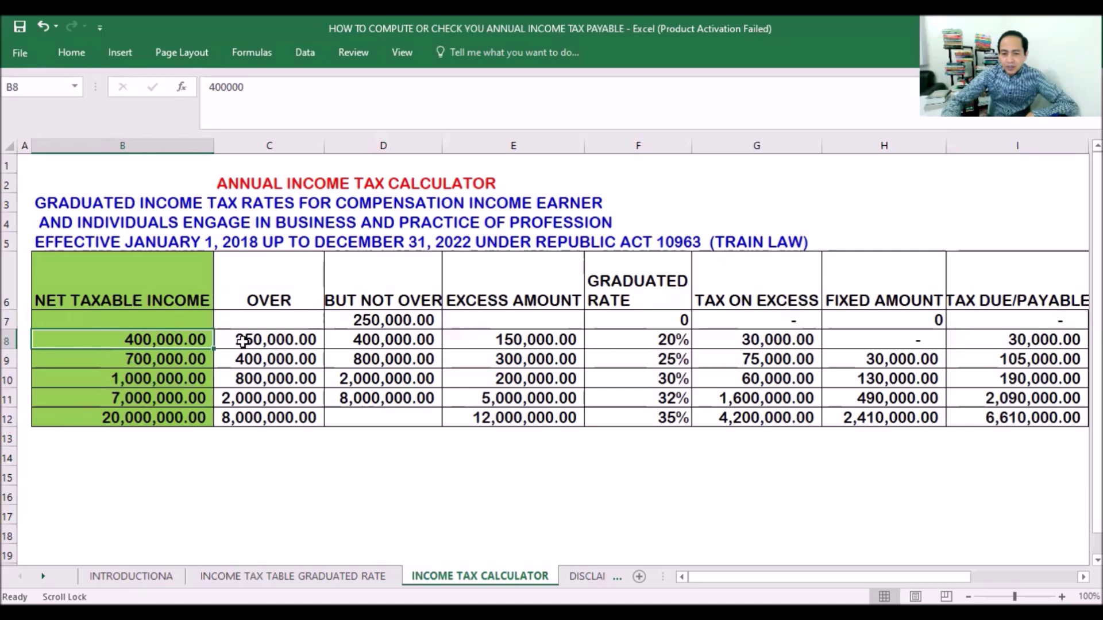
type("3000000")
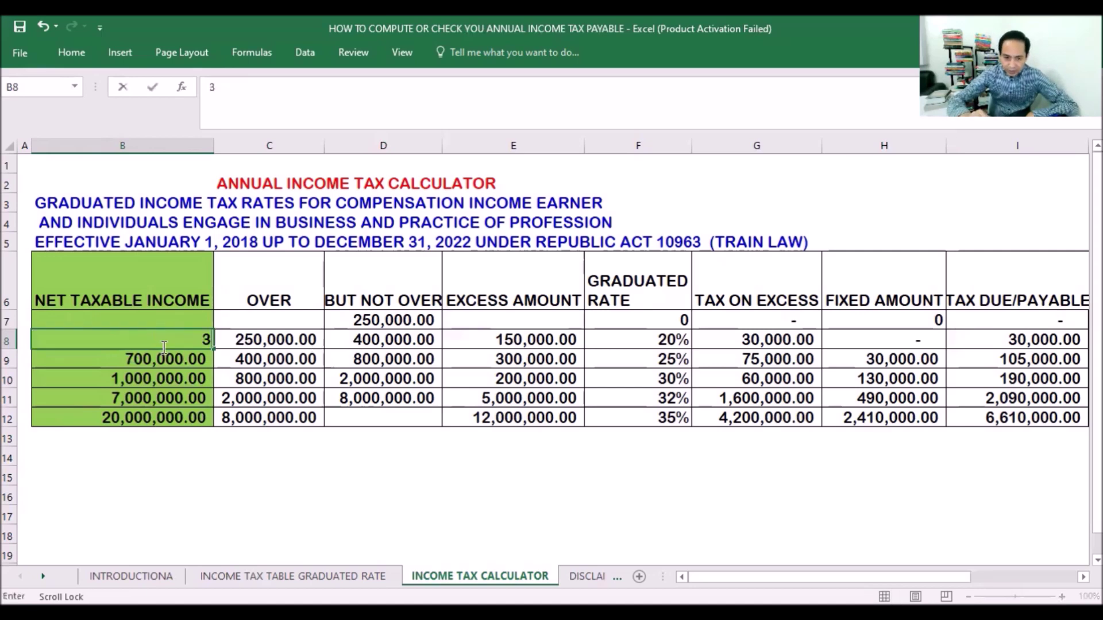
key("Return")
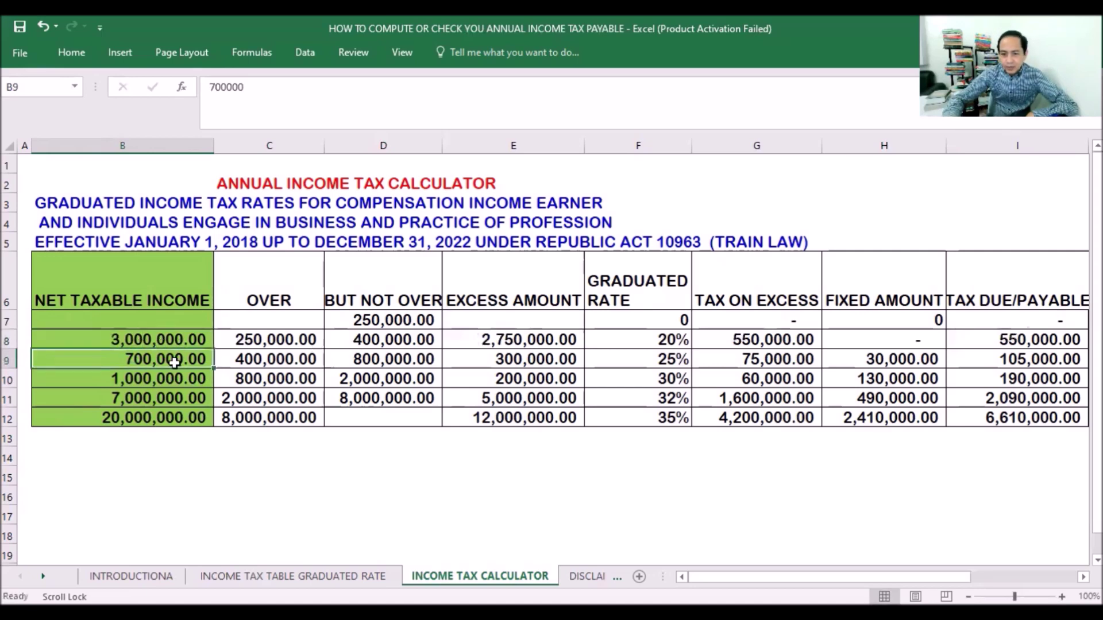
Step: Set the net taxable income of the 20% bracket in B8 to 300,000
left_click(163, 345)
type("300000")
key("Return")
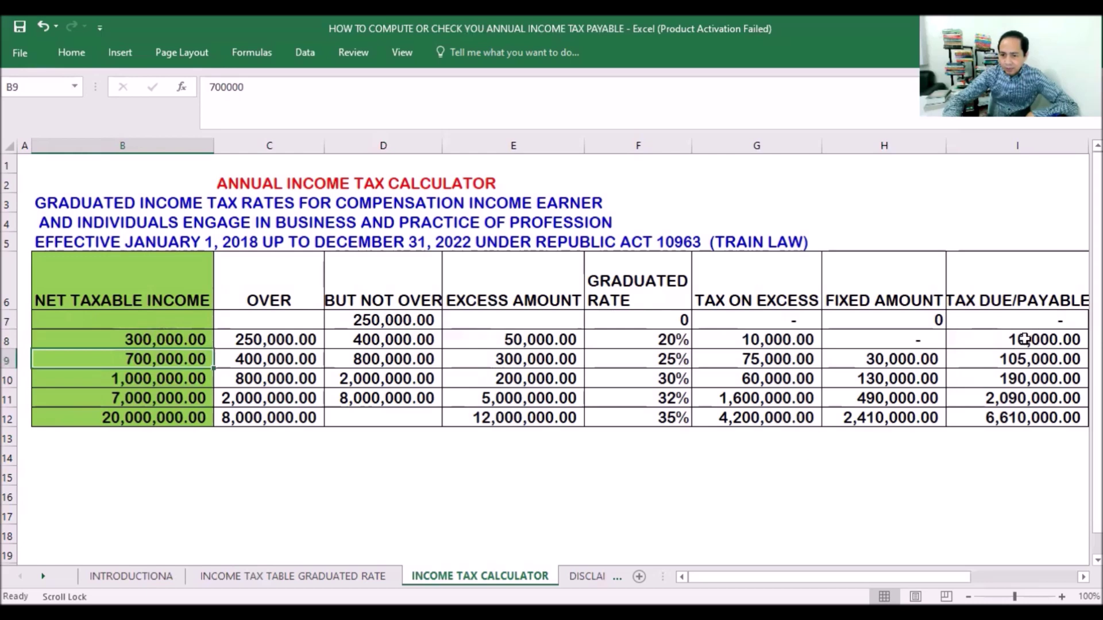
left_click(177, 340)
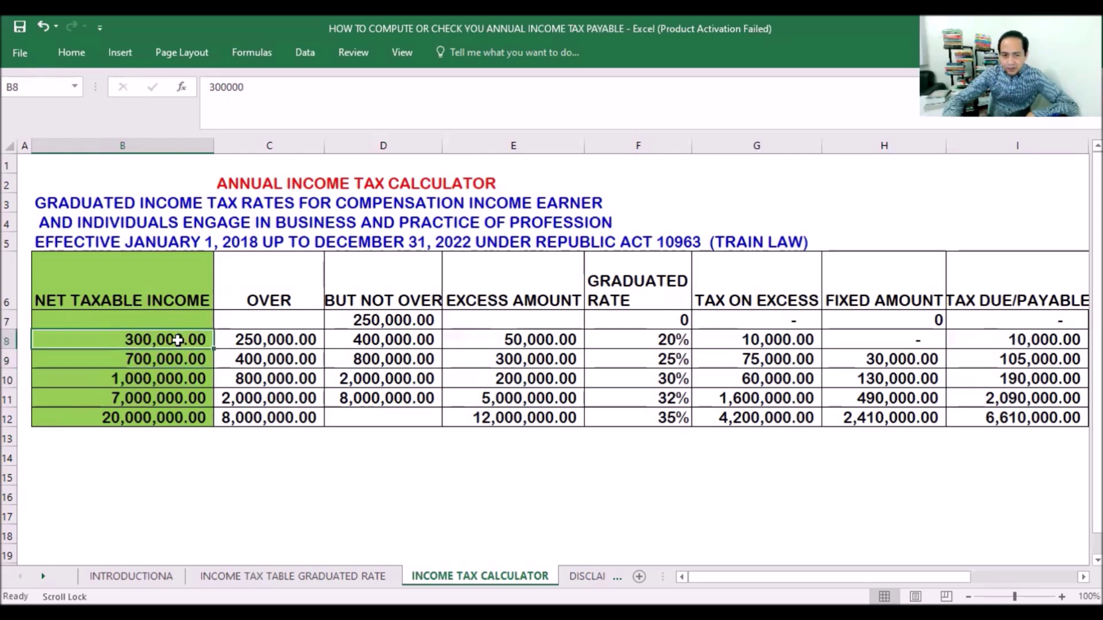
Step: Set the net taxable income of the 25% bracket in B9 to 600,000 and check its tax due
left_click(168, 360)
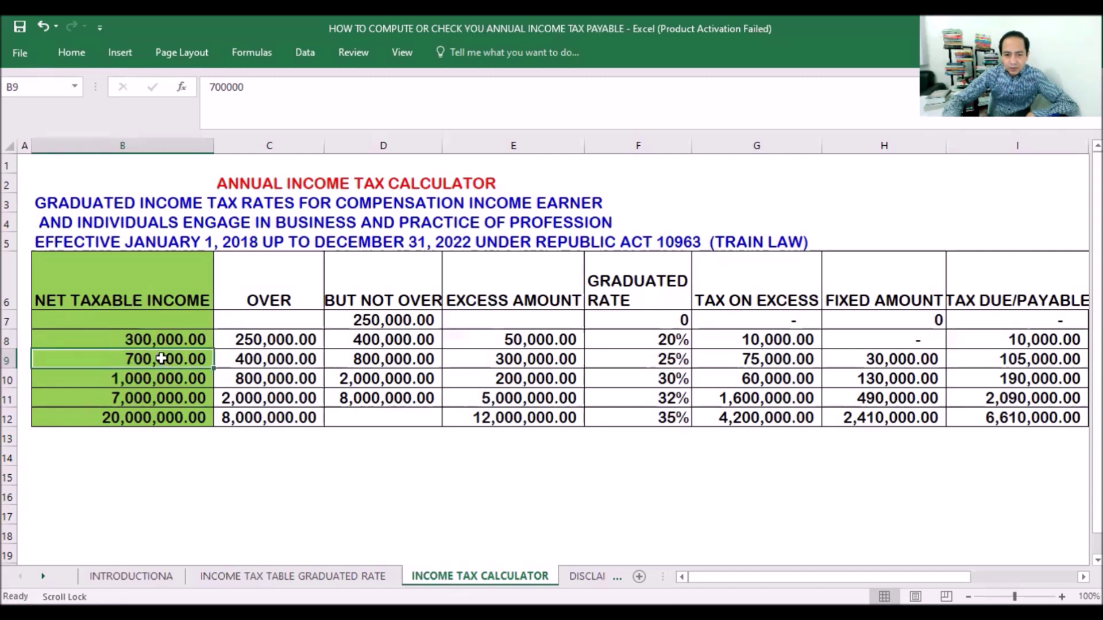
type("600000")
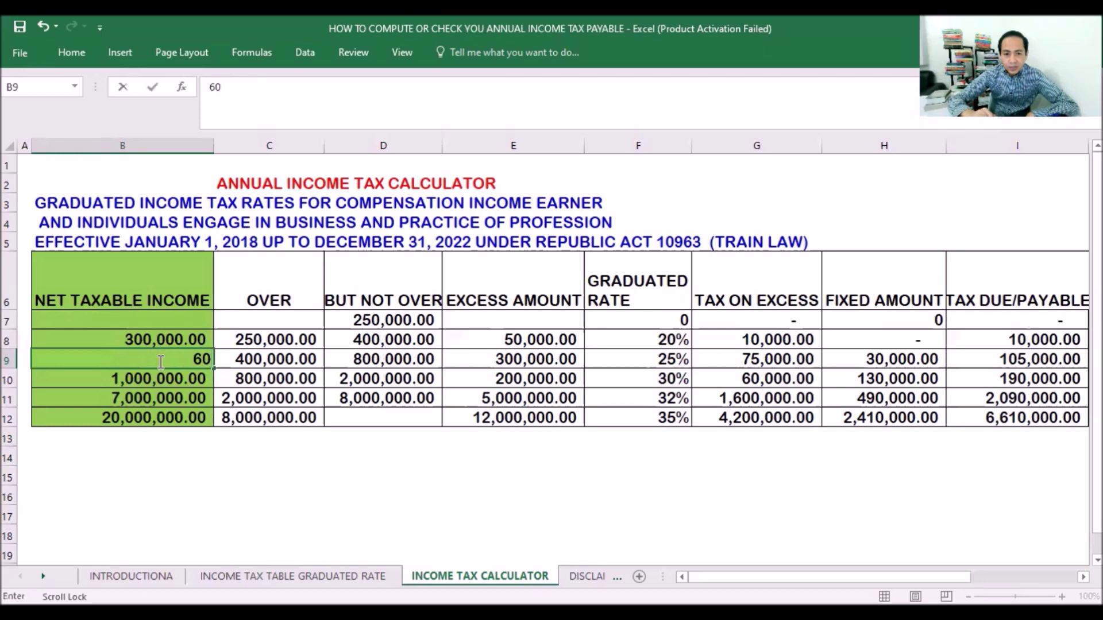
key("Return")
left_click(988, 359)
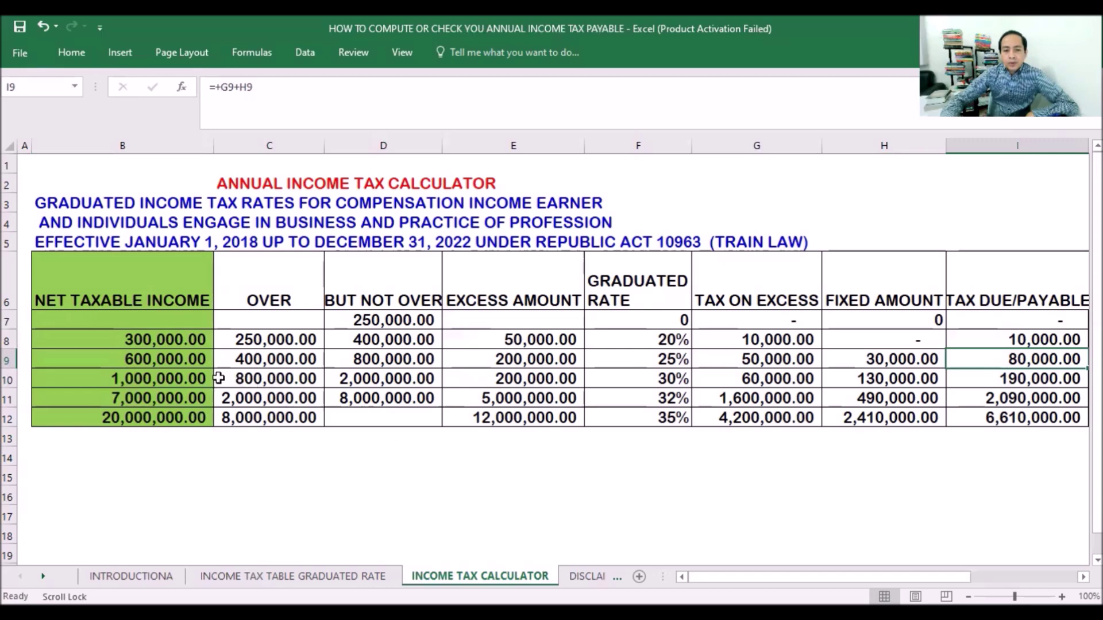
Step: Trace the 25% bracket calculation in row 9 from net taxable income through excess, rate and fixed amount to tax due
left_click(175, 360)
left_click(253, 358)
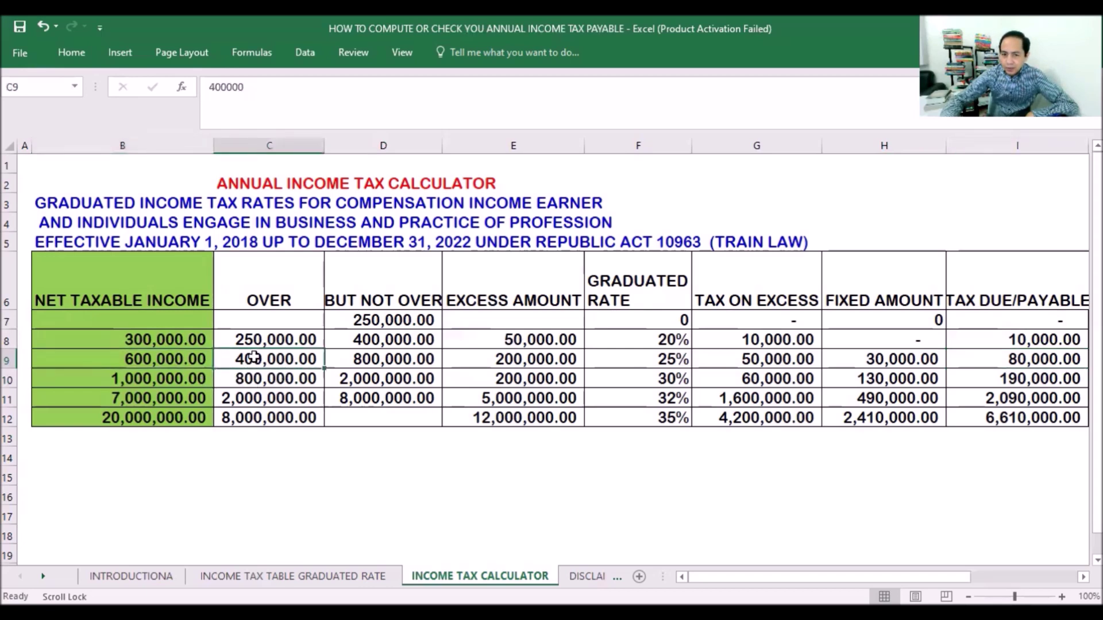
left_click(462, 359)
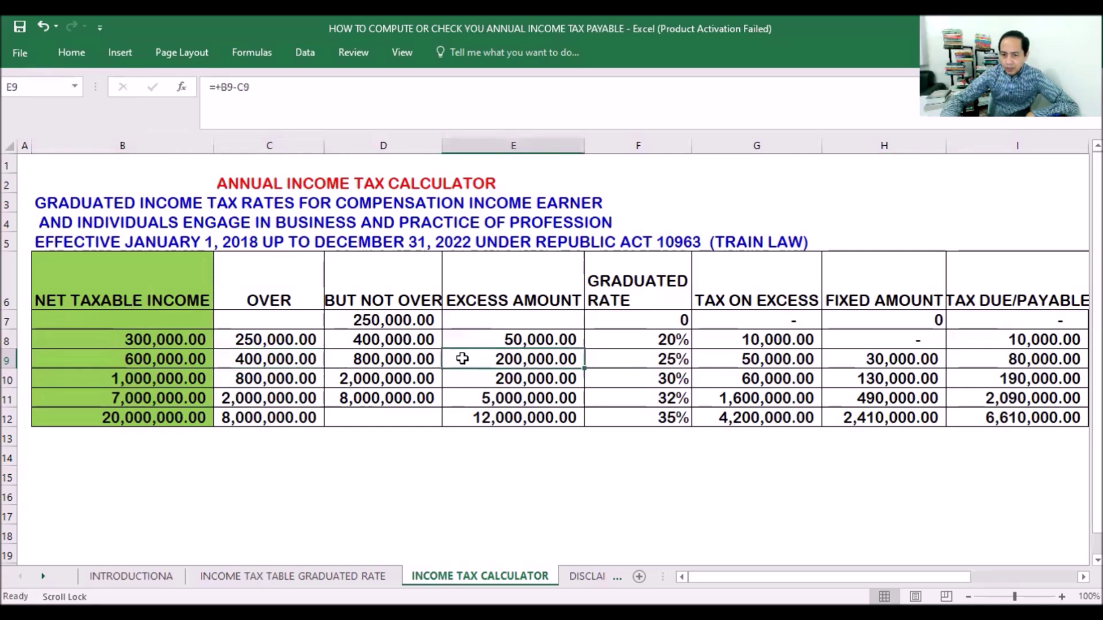
left_click(642, 358)
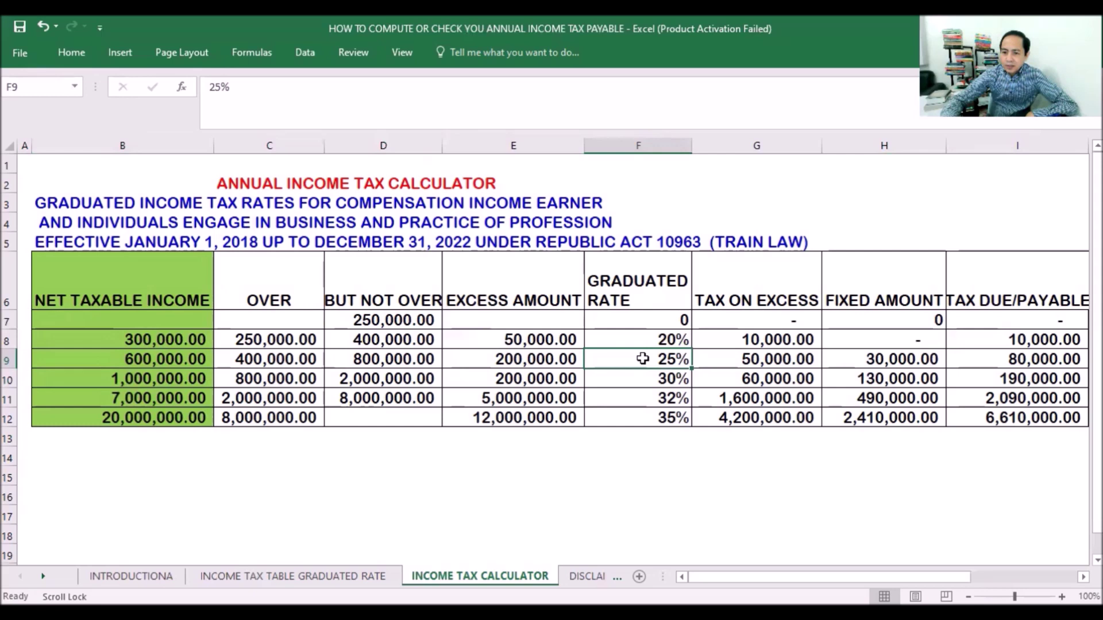
left_click(760, 360)
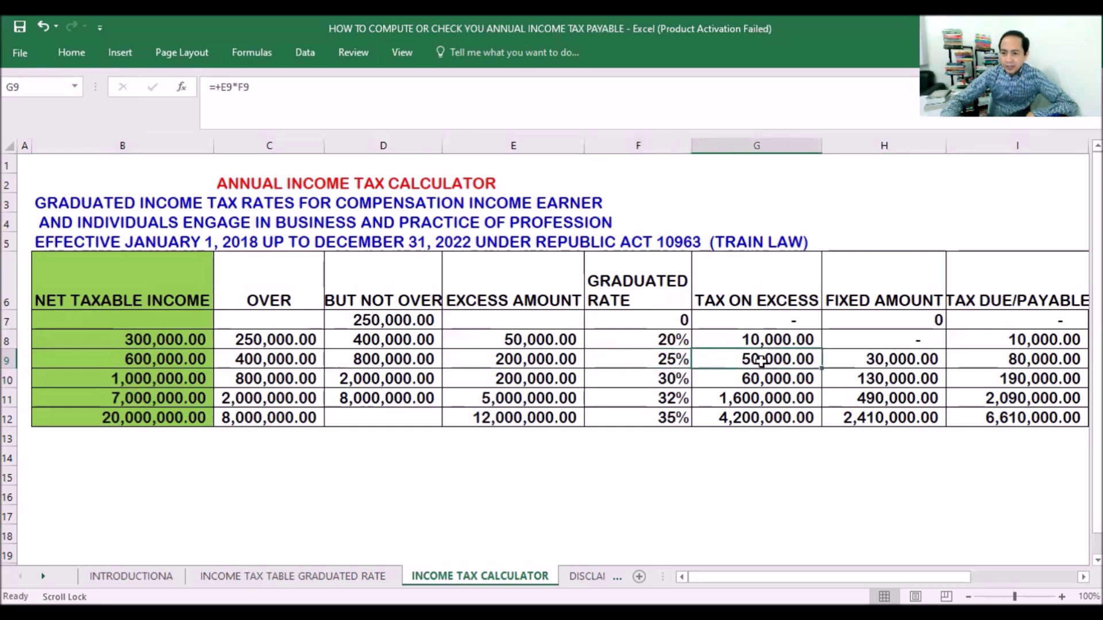
left_click(848, 358)
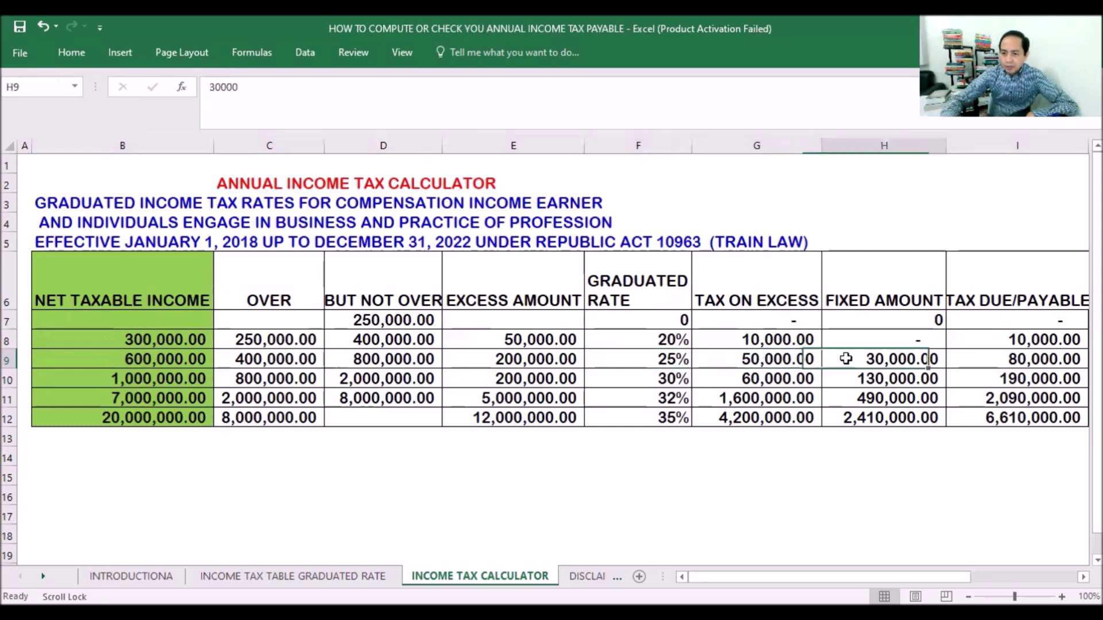
left_click(988, 361)
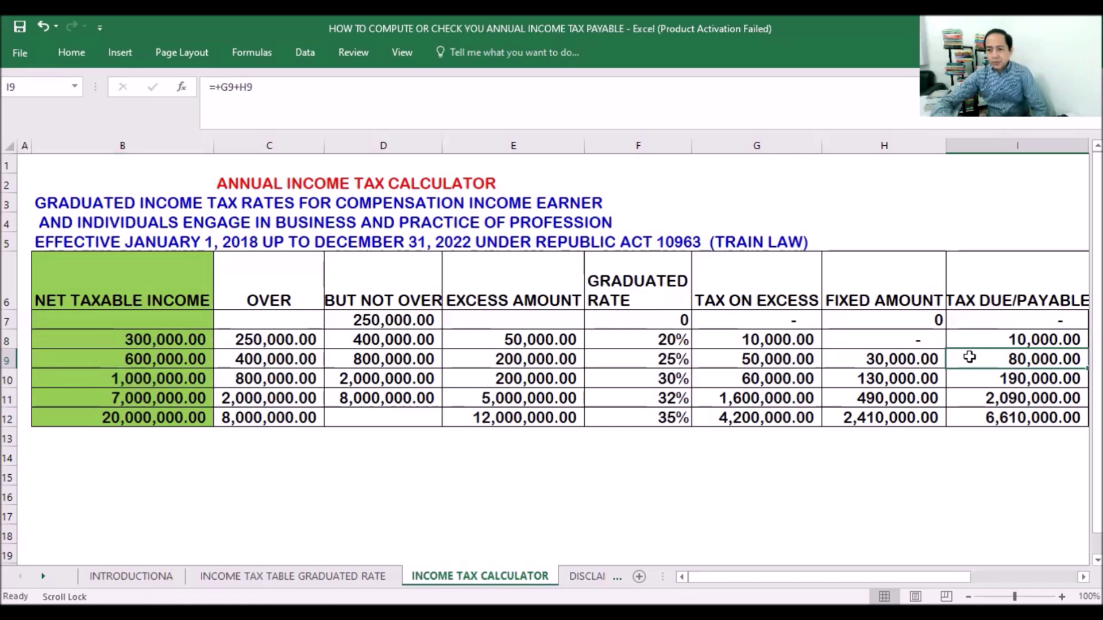
Step: Set the net taxable income of the 30% bracket in B10 to 1,500,000 and check its tax due
left_click(142, 379)
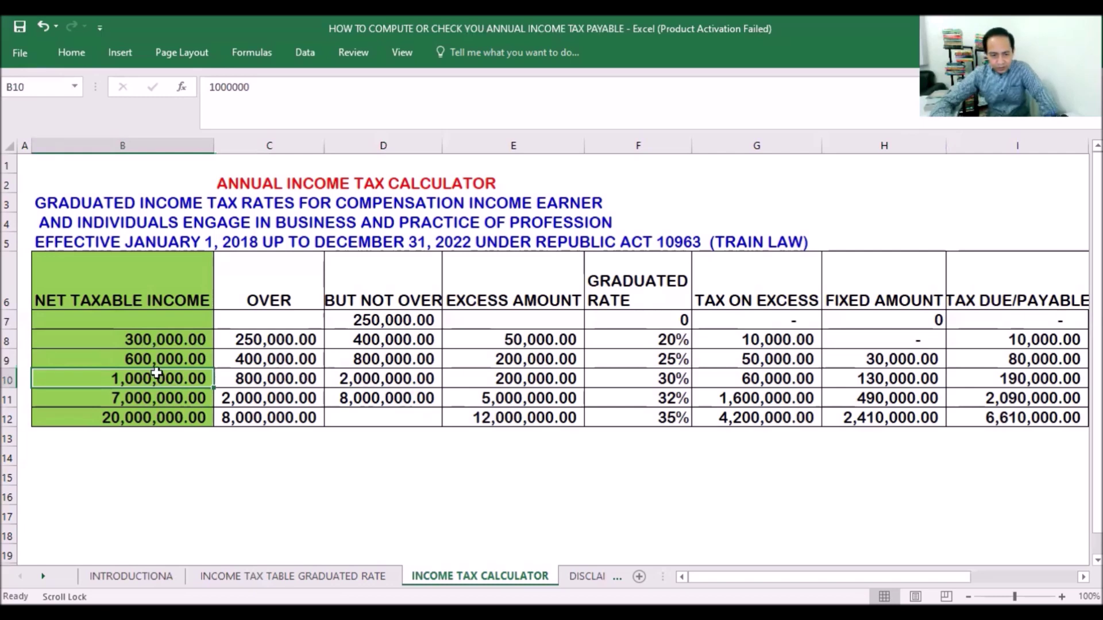
type("1,500,")
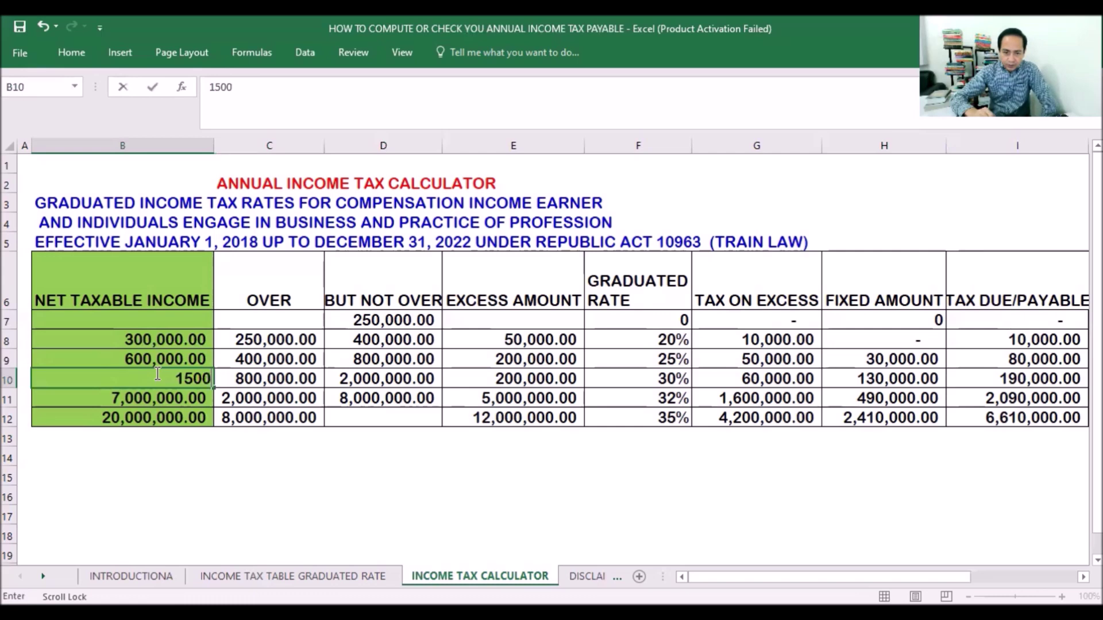
type("000")
key("Return")
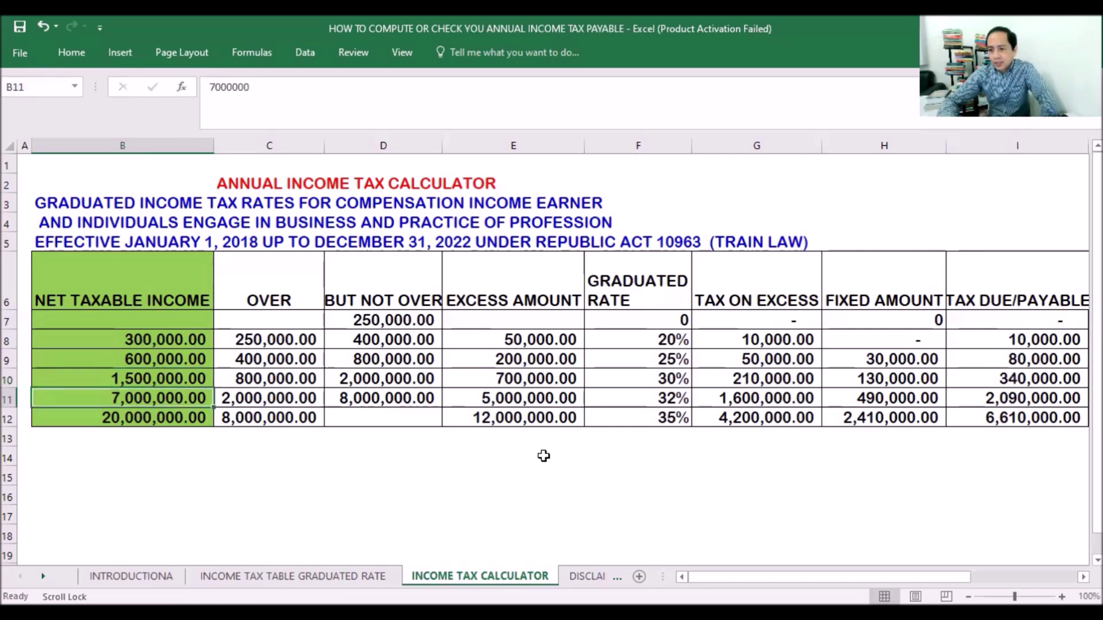
left_click(1021, 379)
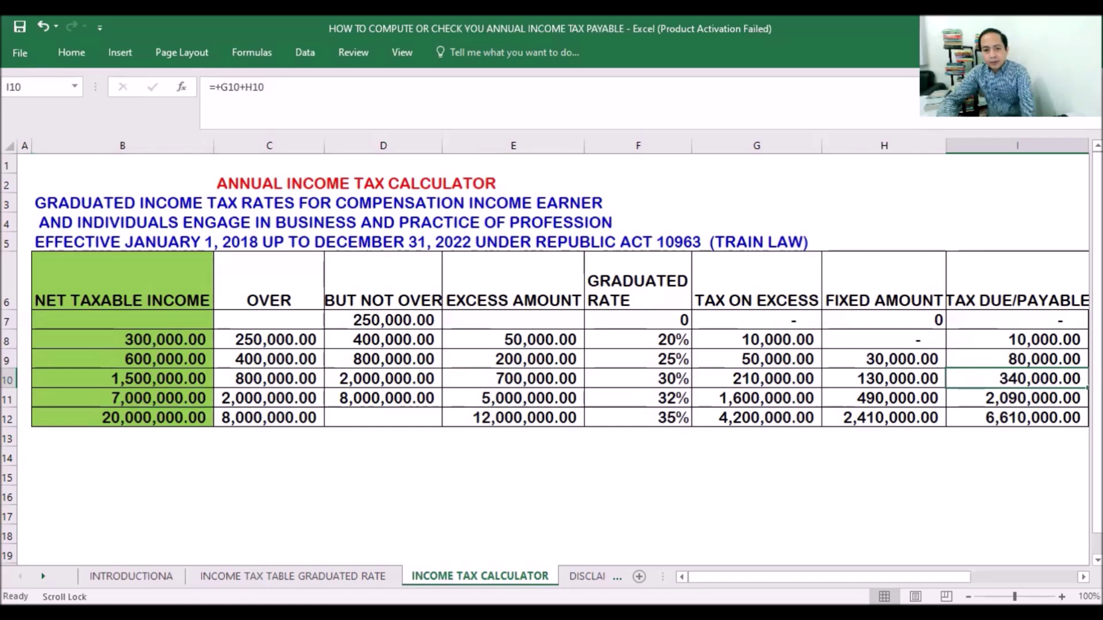
Step: Set the net taxable income of the 32% bracket in B11 to 6,000,000 and check its tax due
left_click(140, 402)
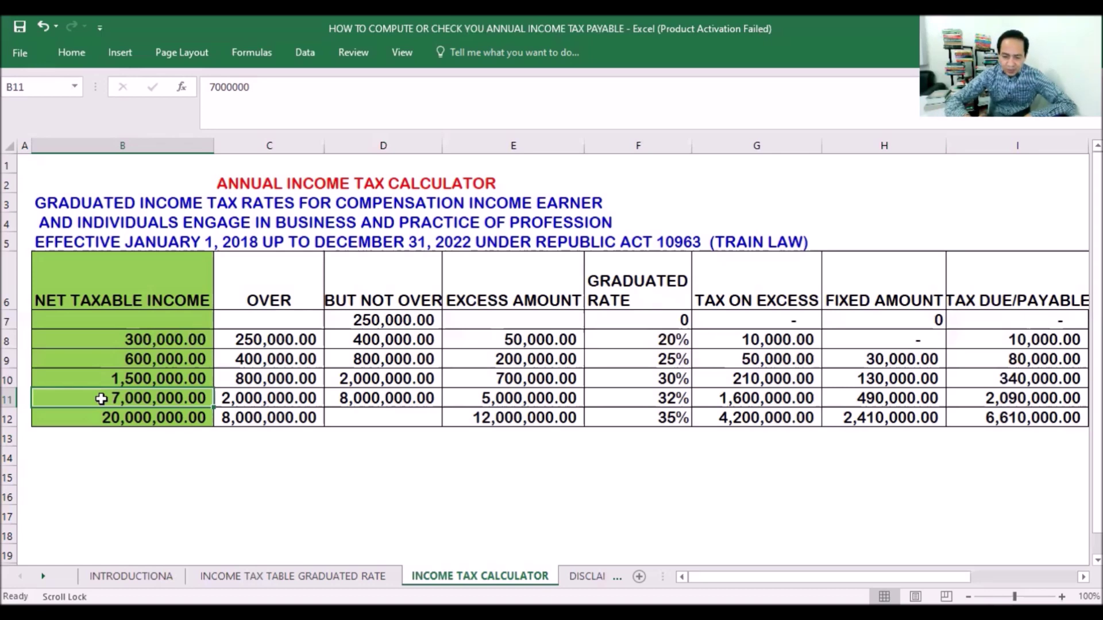
type("6,000,00")
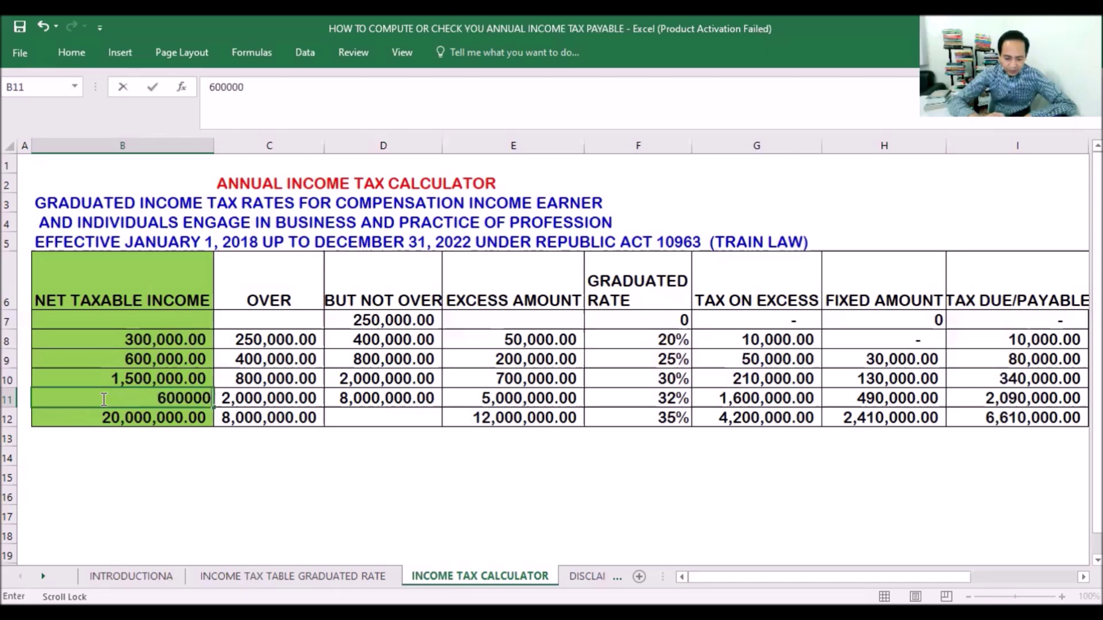
type("0")
key("Return")
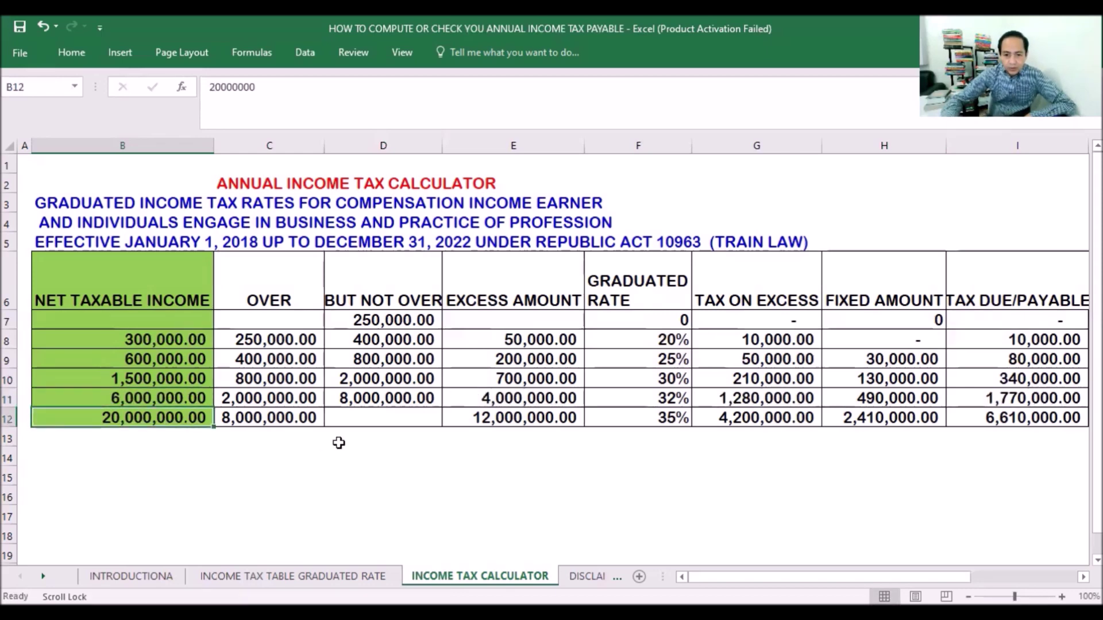
left_click(140, 396)
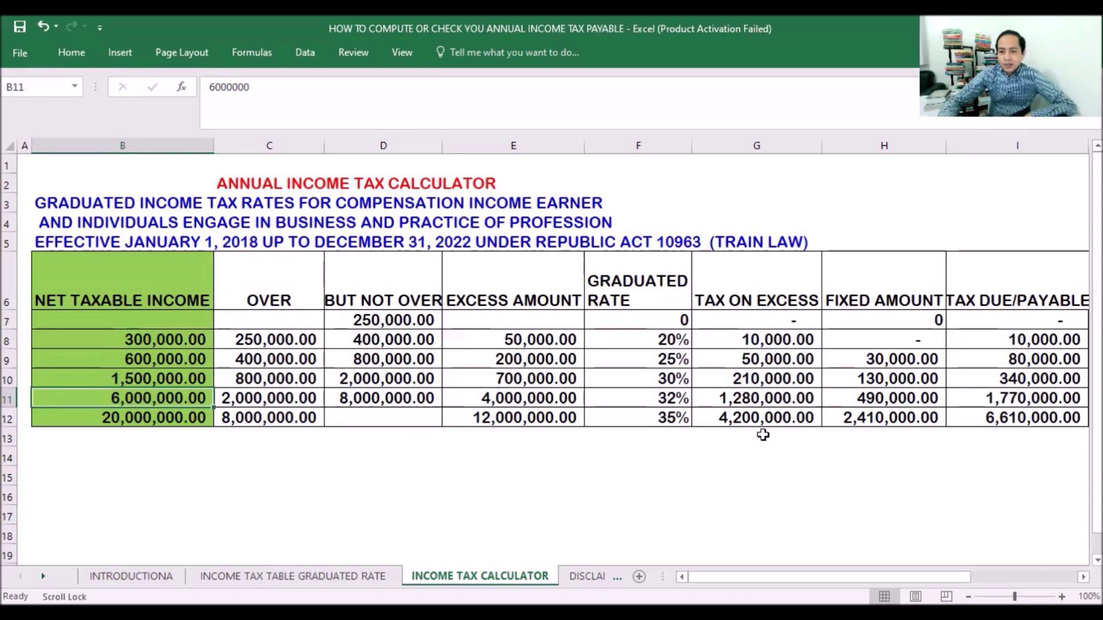
left_click(1064, 401)
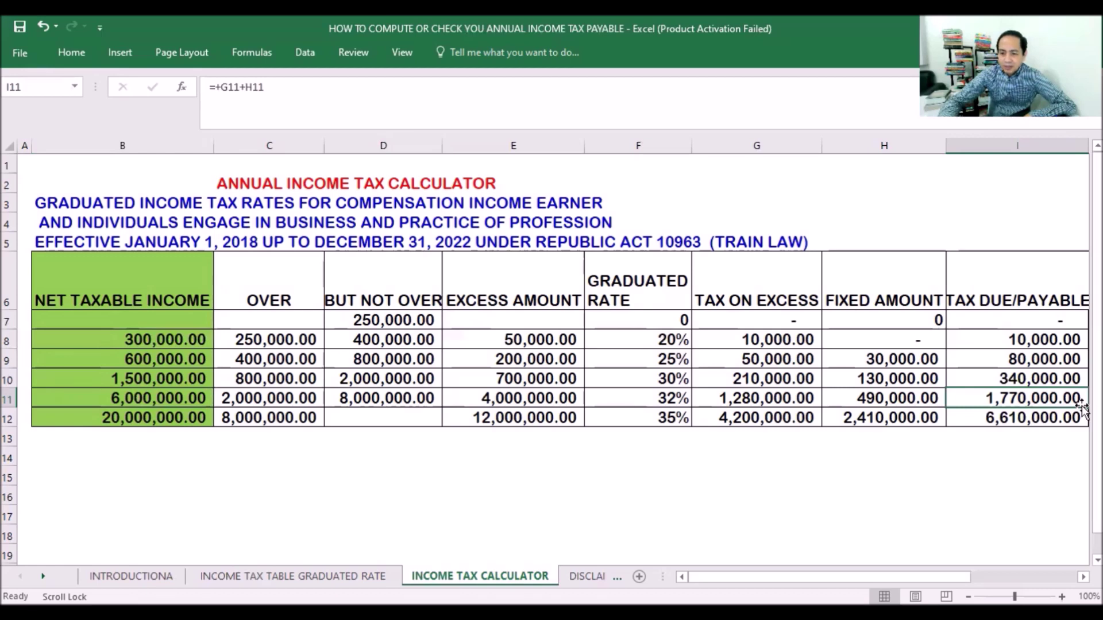
Step: Trace the 32% bracket calculation in row 11 from net taxable income through excess, rate and fixed amount to tax due
left_click(154, 402)
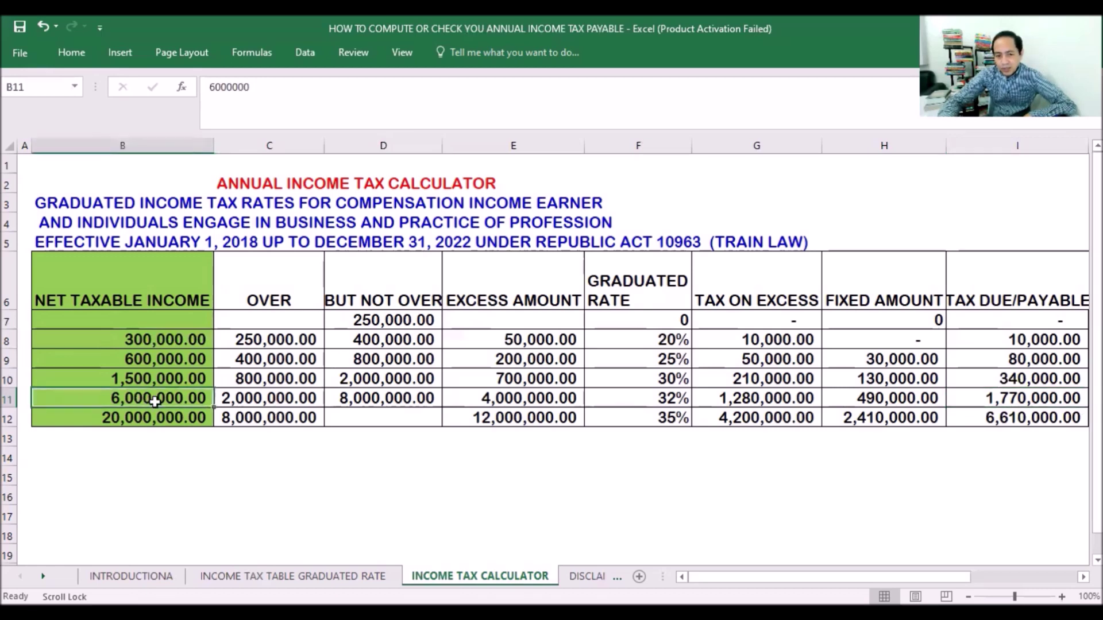
left_click(243, 399)
left_click(499, 396)
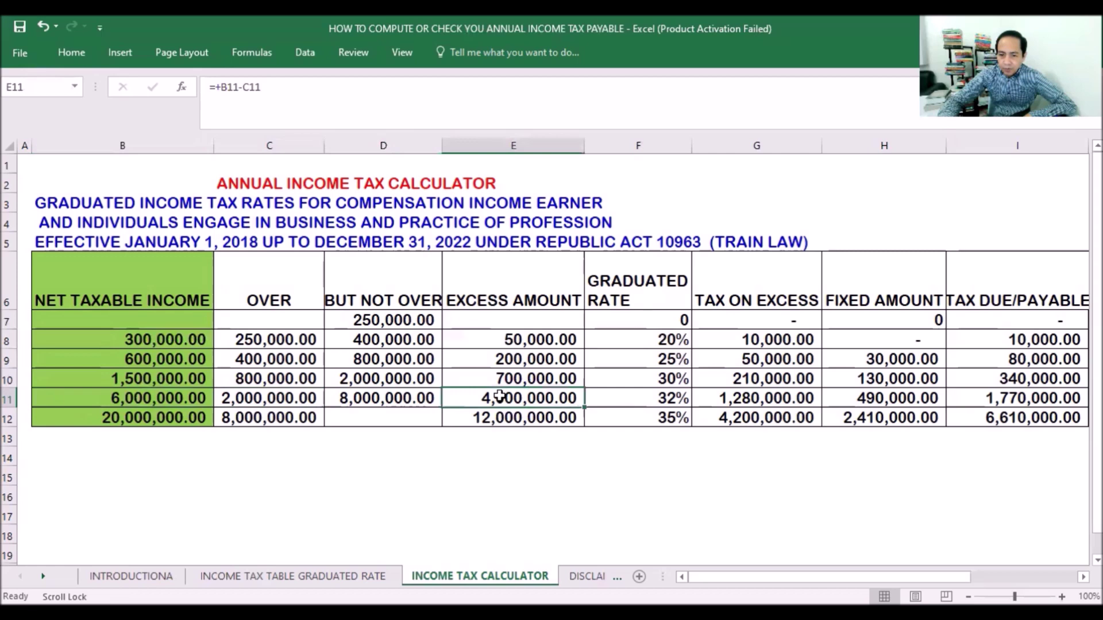
left_click(634, 398)
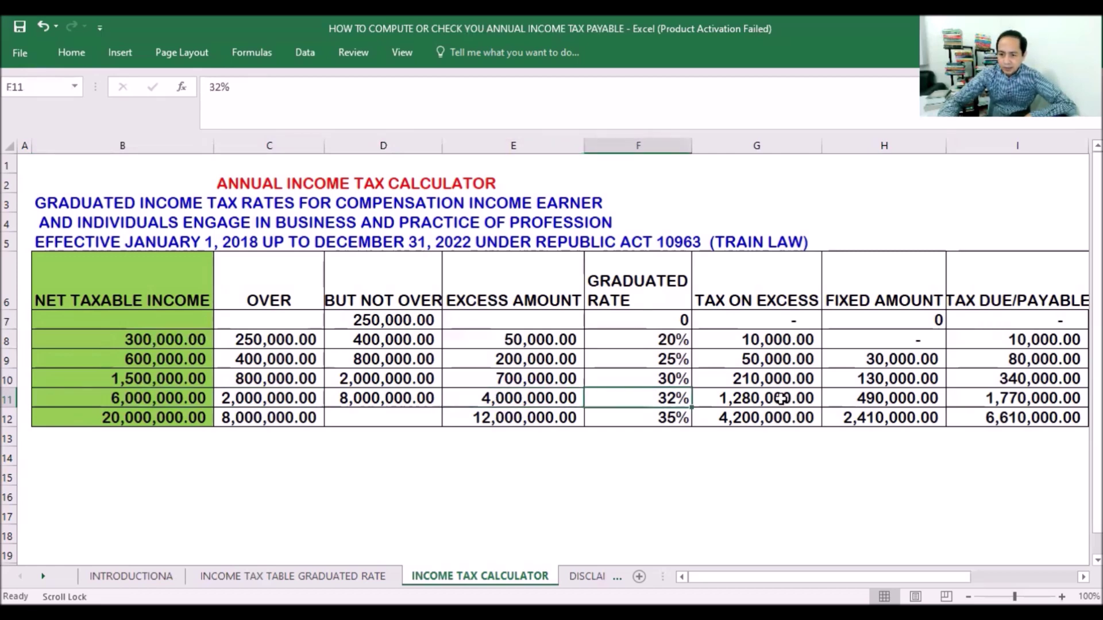
left_click(781, 398)
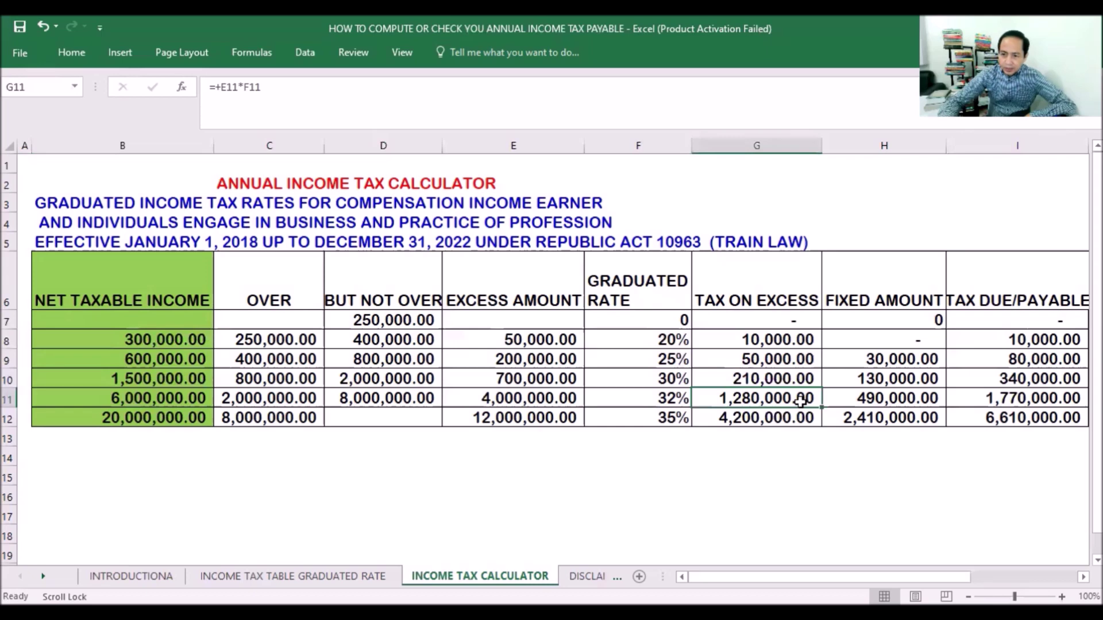
left_click(904, 400)
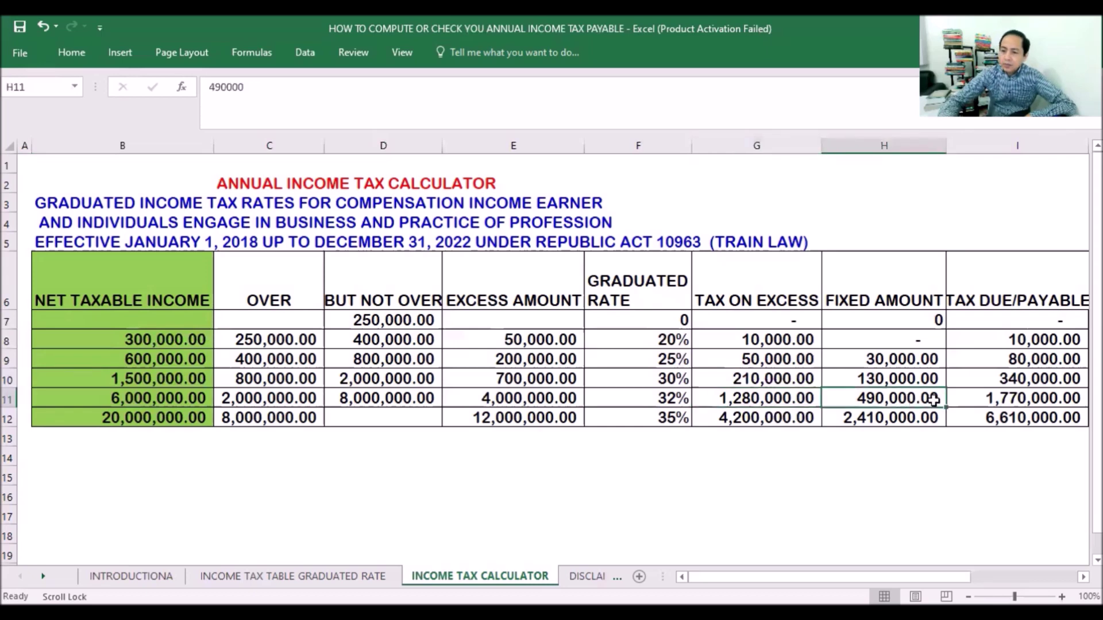
left_click(1059, 405)
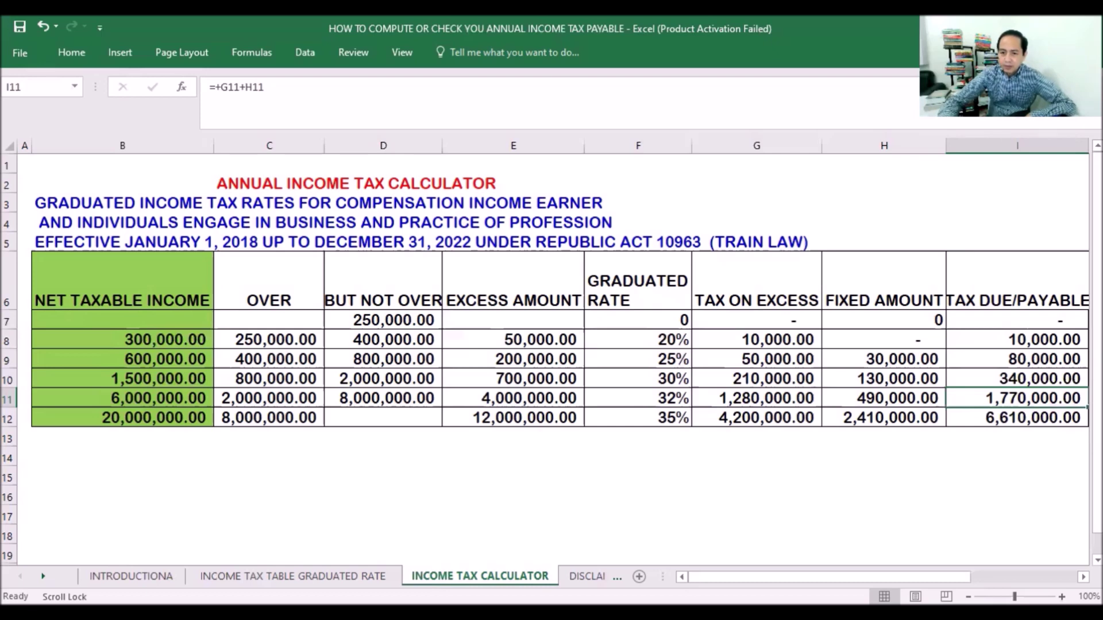
Step: Set the net taxable income of the 35% bracket in B12 to 10,000,000
left_click(125, 419)
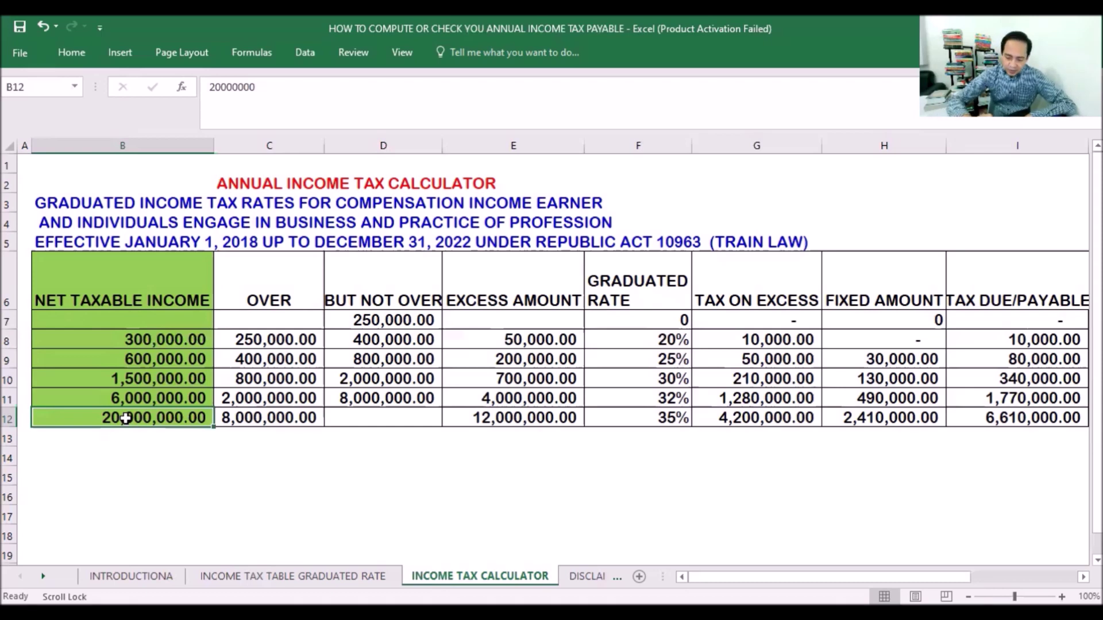
type("100")
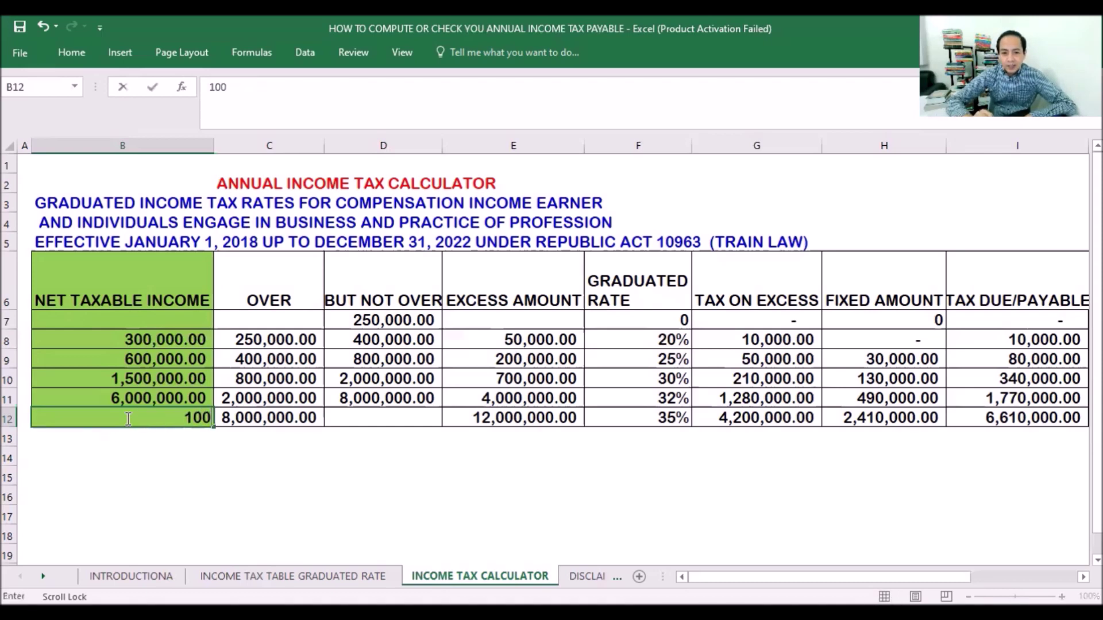
key("BackSpace")
type("0000000")
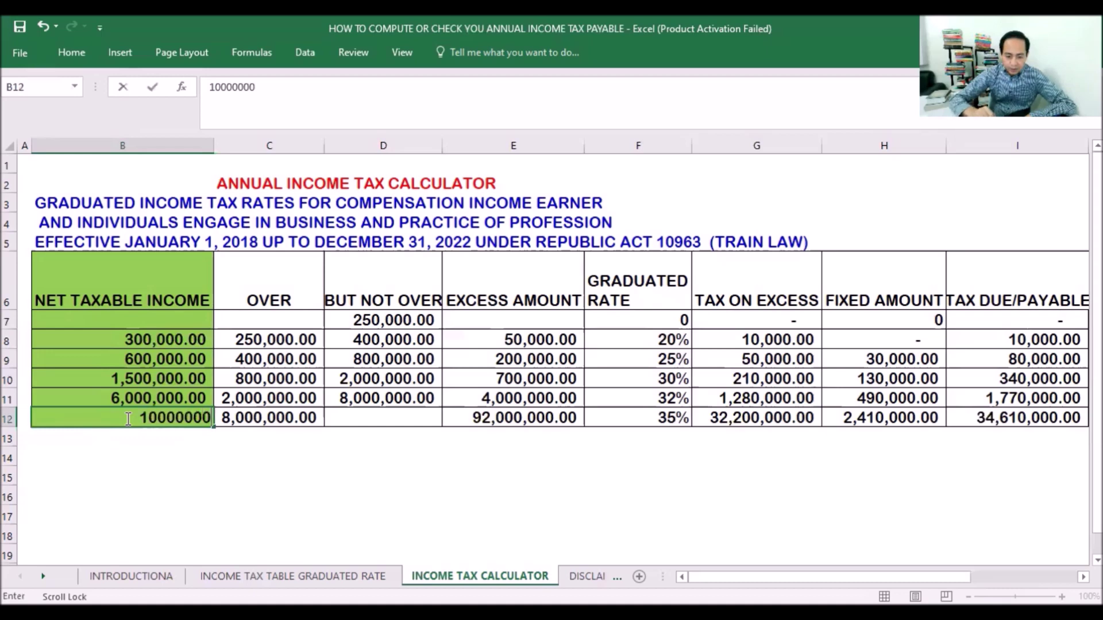
key("Return")
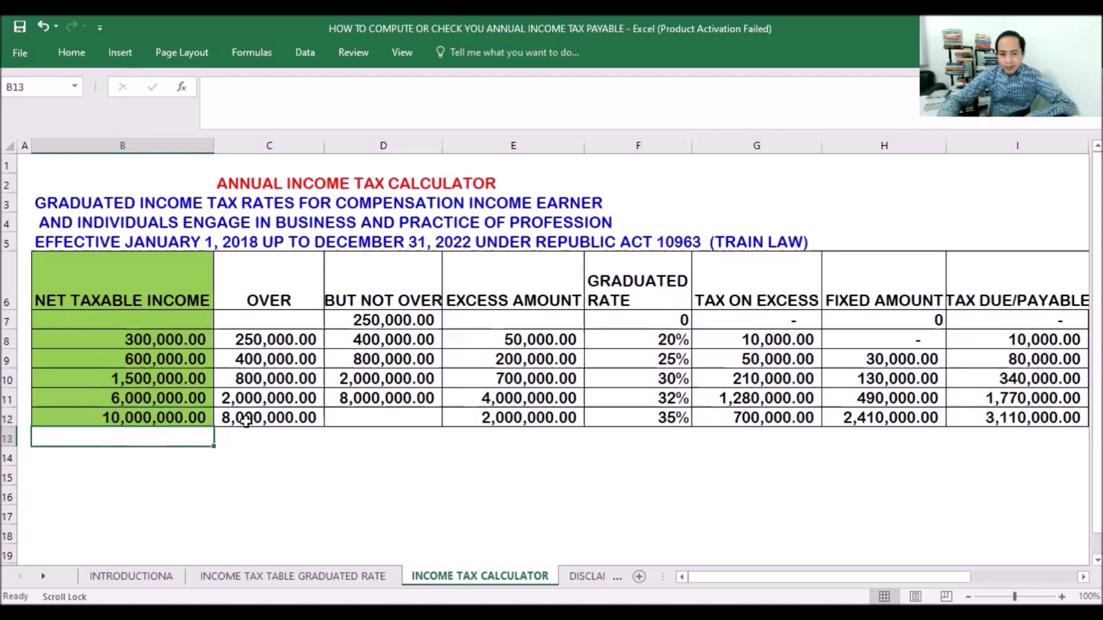
Step: Trace the 35% bracket calculation in row 12 from net taxable income through excess, rate and fixed amount to tax due
left_click(202, 418)
left_click(241, 422)
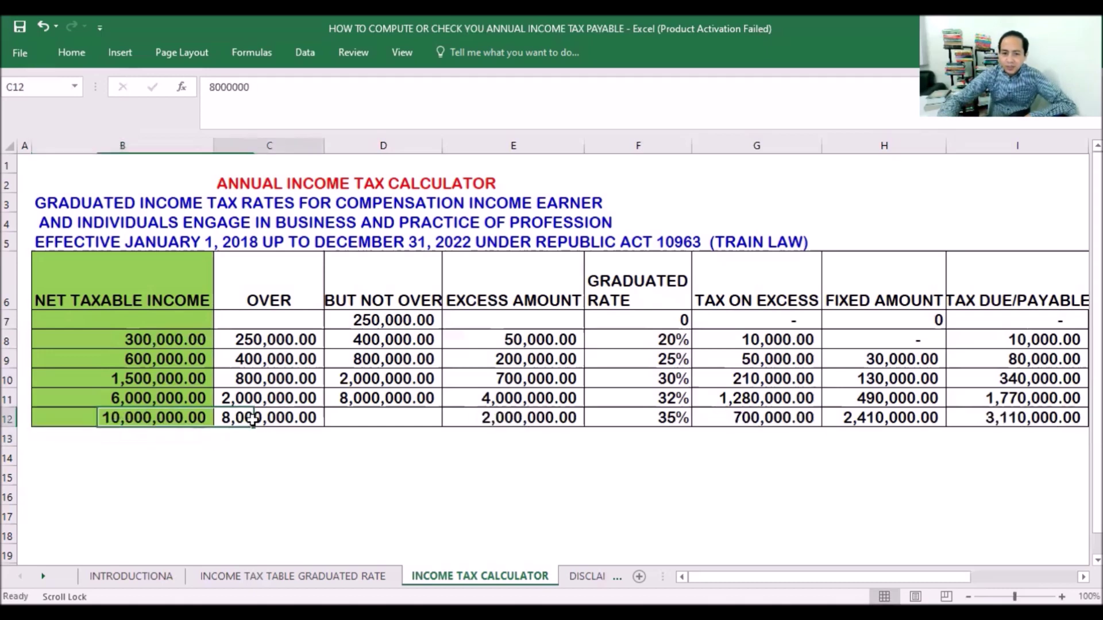
left_click(470, 420)
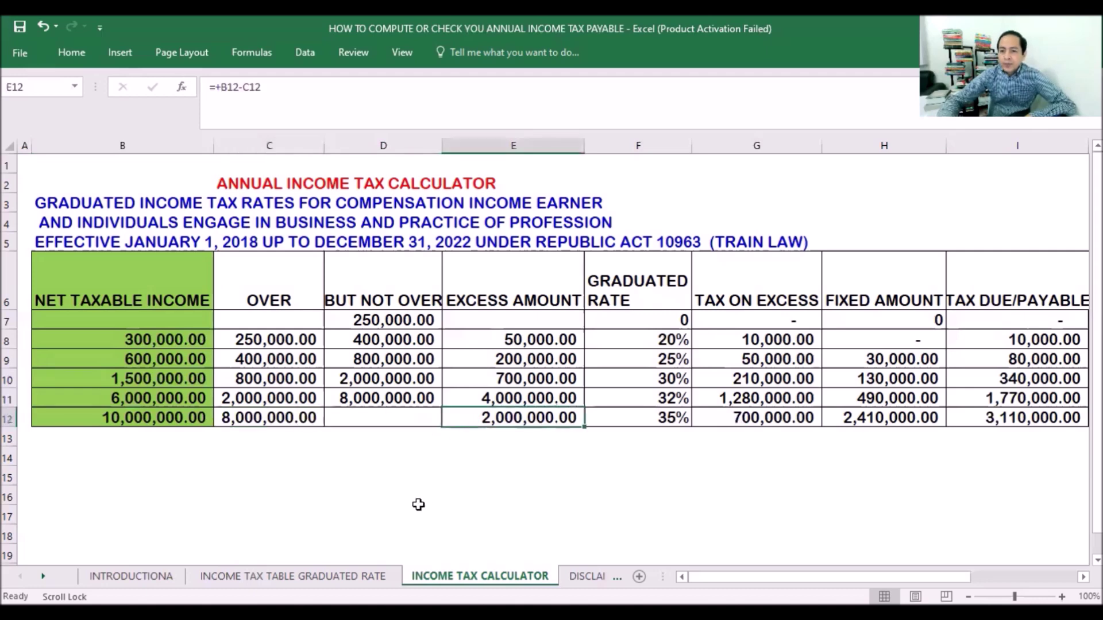
left_click(648, 423)
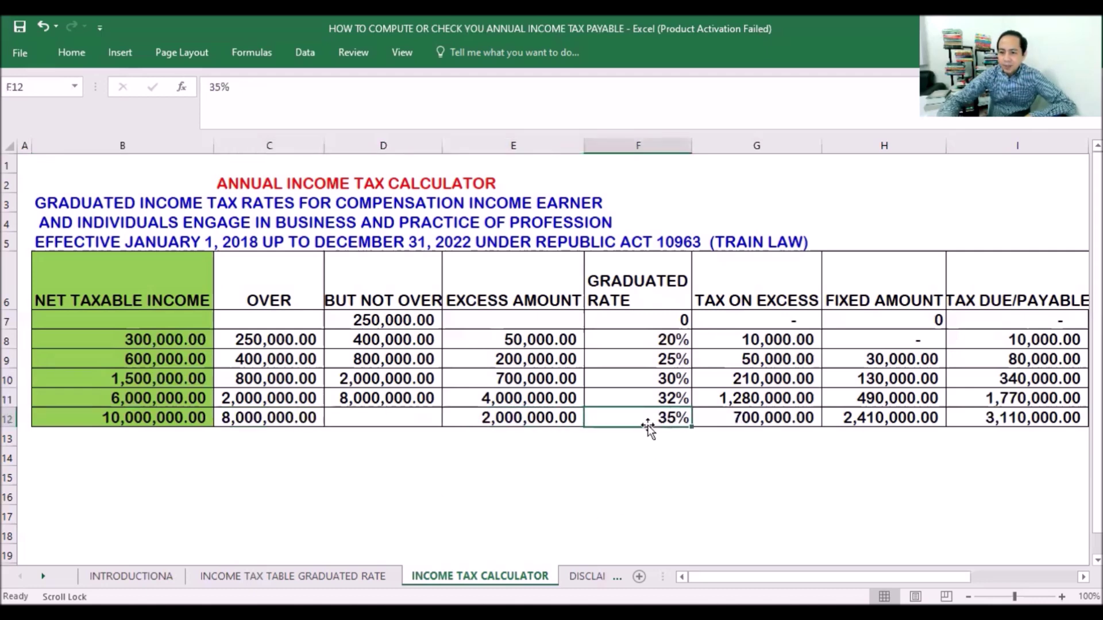
left_click(738, 419)
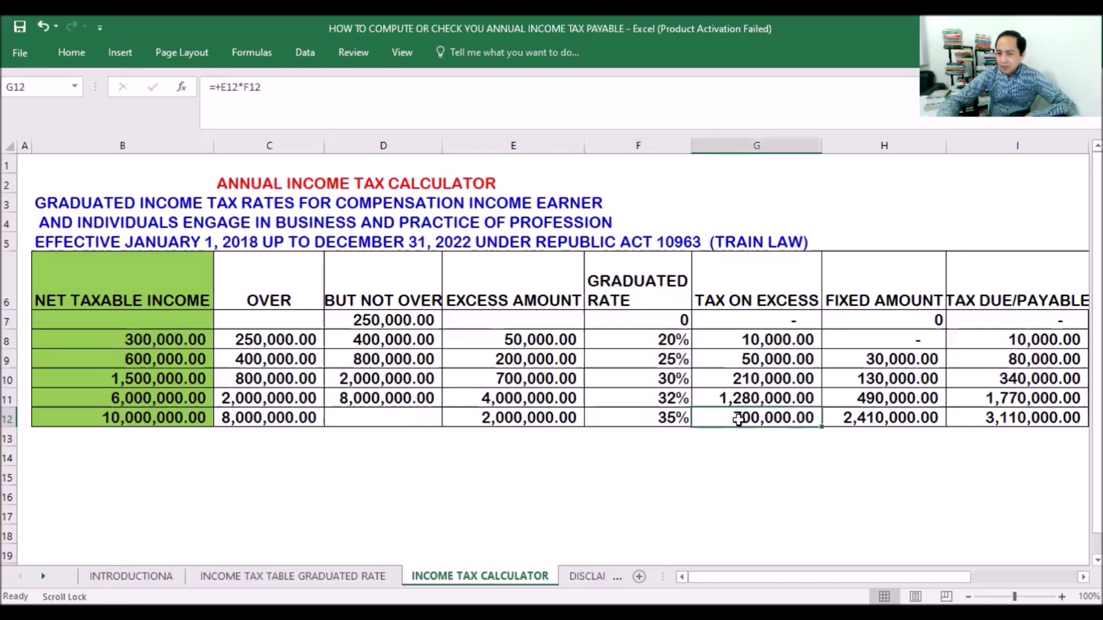
left_click(855, 418)
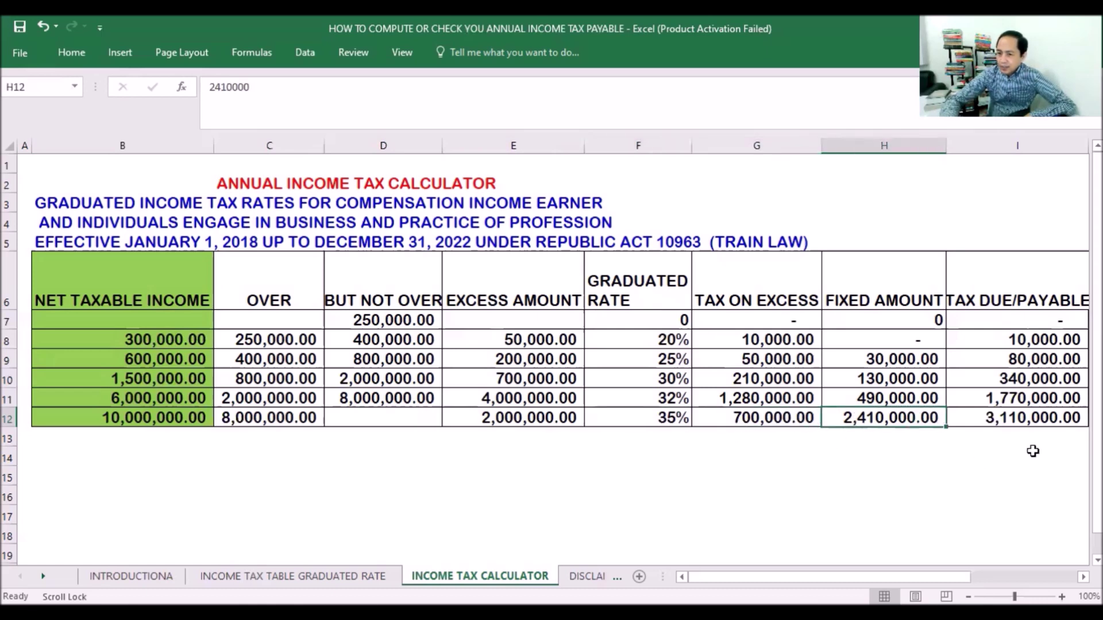
left_click(1046, 423)
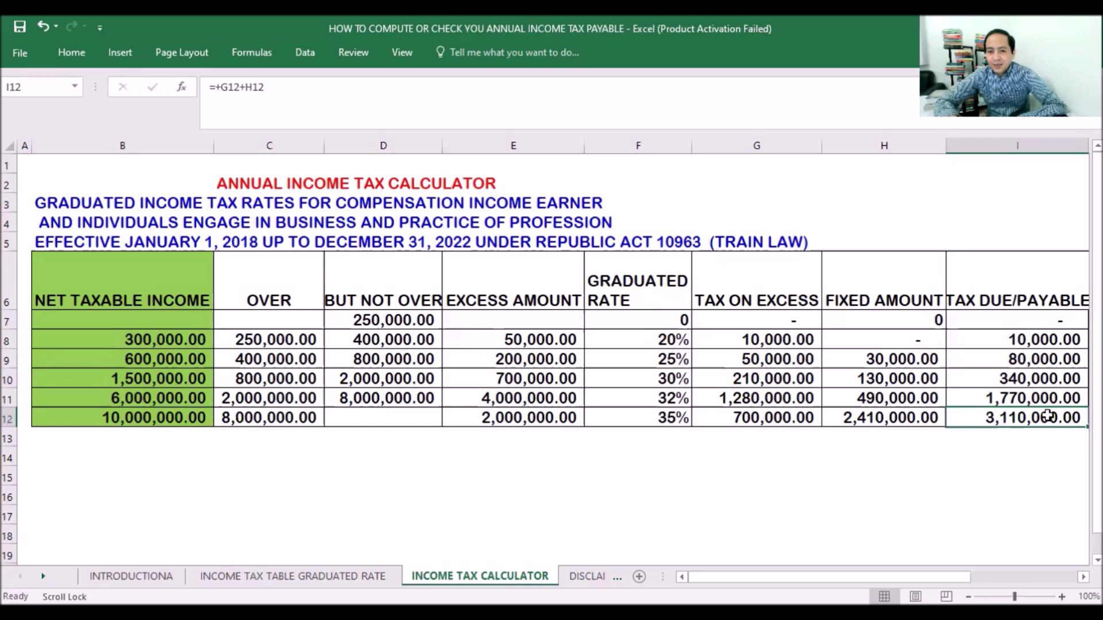
Step: Review the tax due of every bracket, going from I12 up to I7 and back down
key("Up")
key("Up")
key("Up")
key("Up")
key("Up")
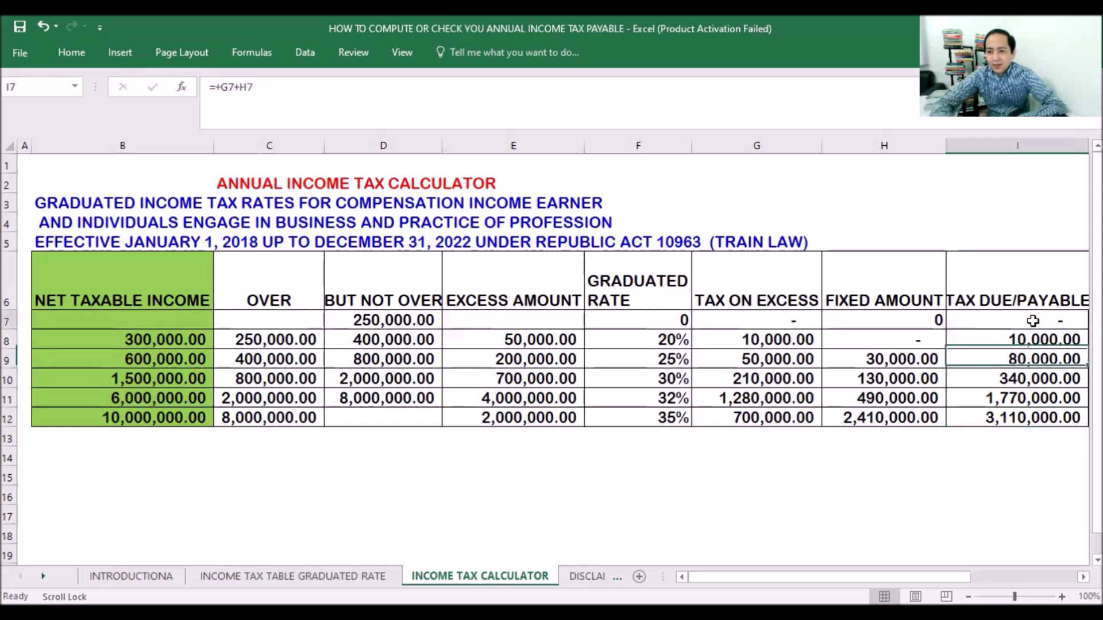
key("Down")
key("Down")
key("Down")
key("Down")
key("Down")
key("Down")
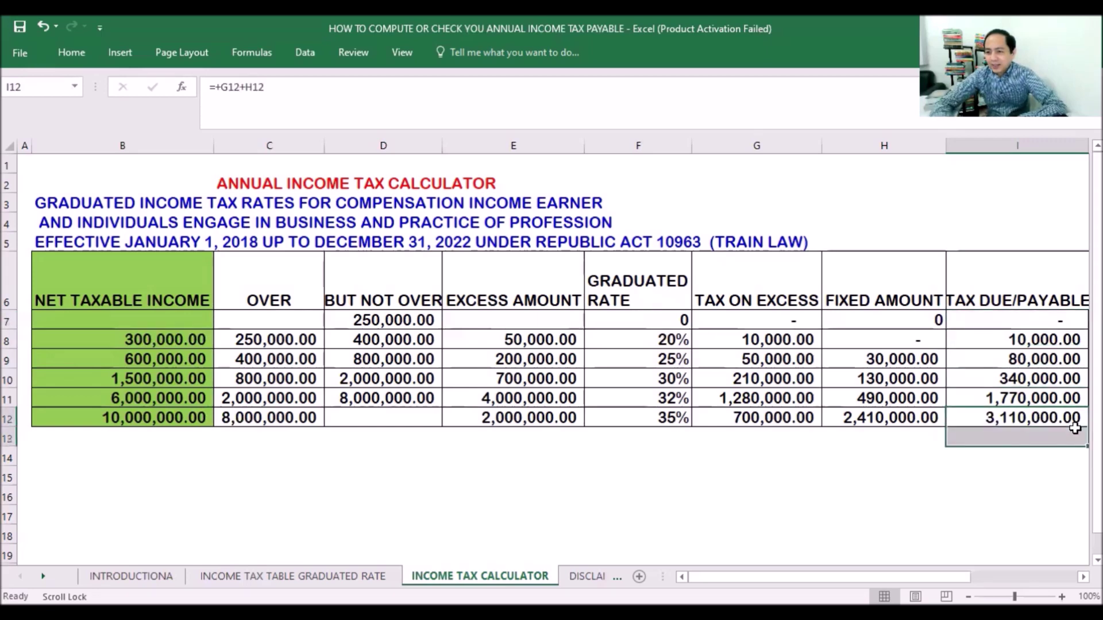
key("Up")
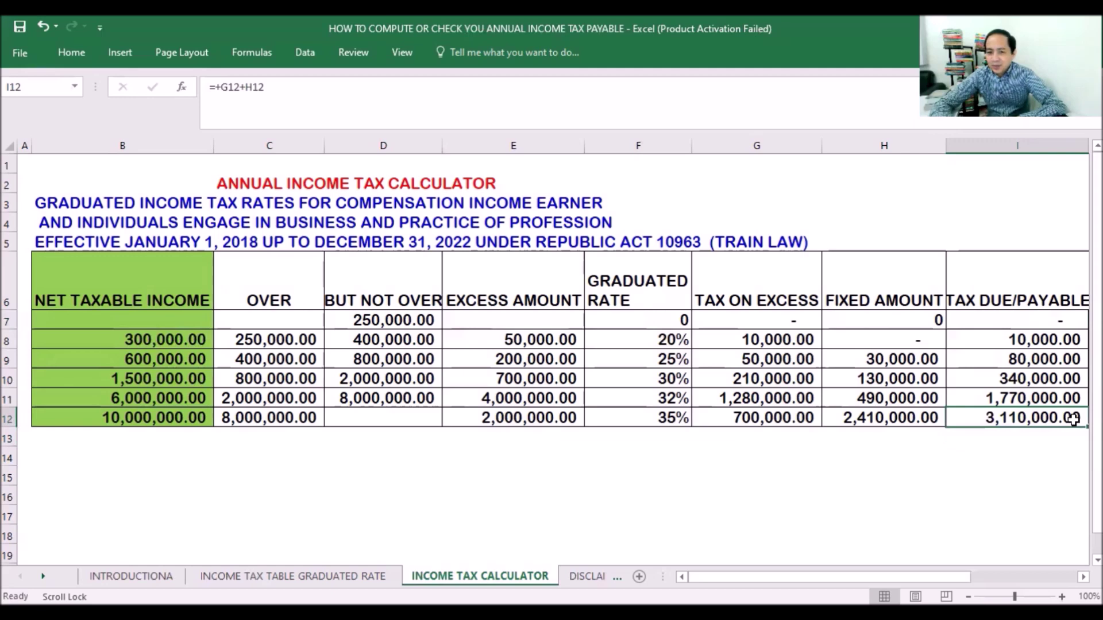
Step: Compare the tax due of the lowest bracket in I7 with the highest in I12, including the upper income limit in D7
left_click(1057, 317)
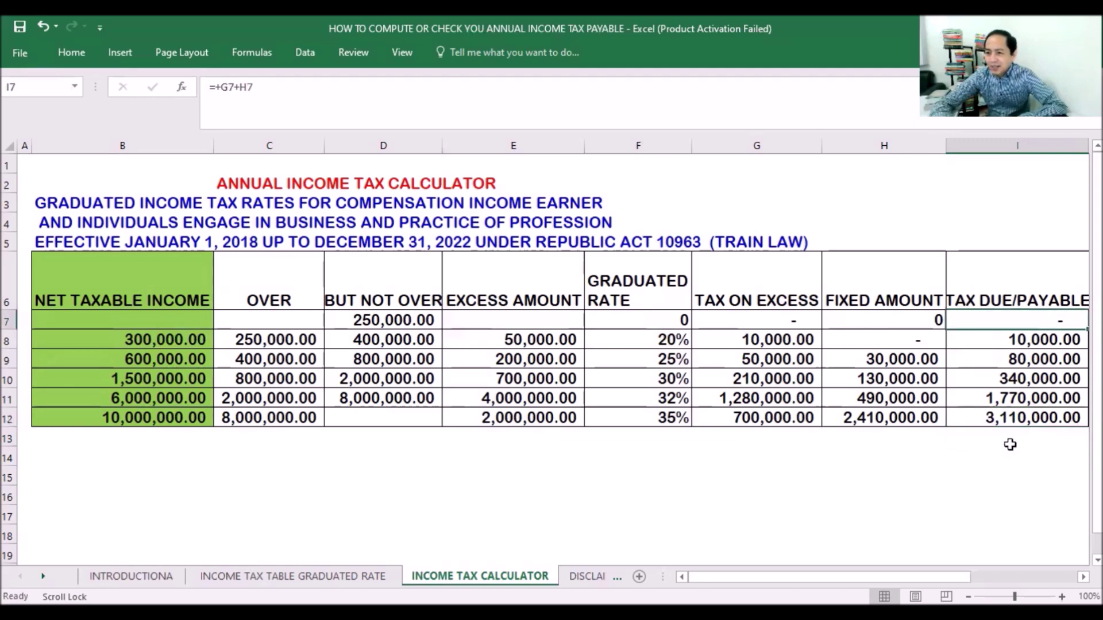
left_click(973, 419)
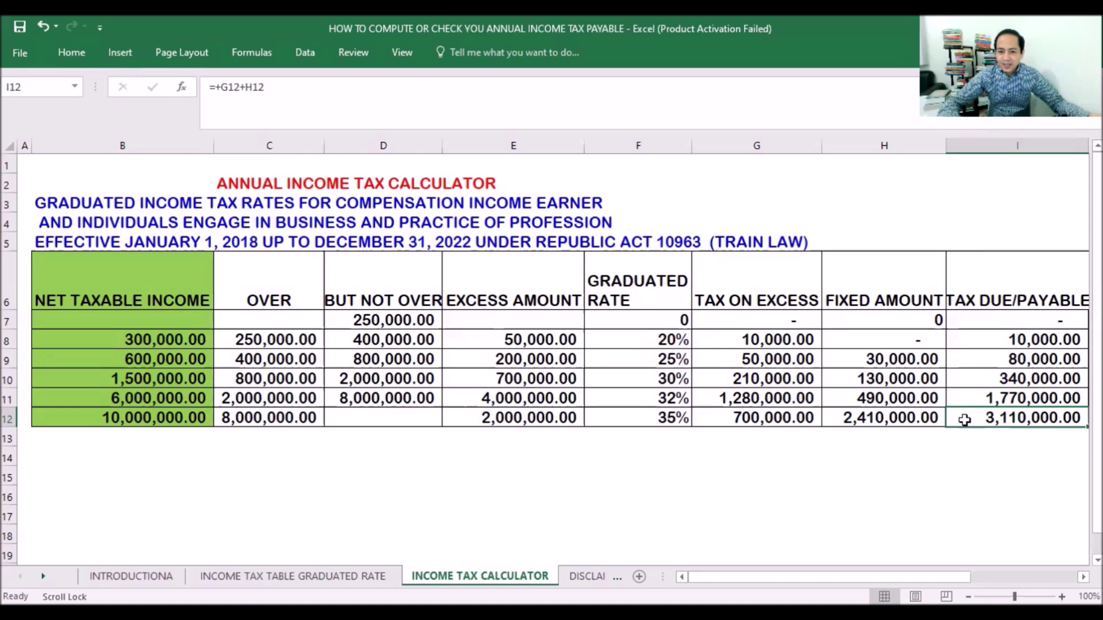
left_click(976, 318)
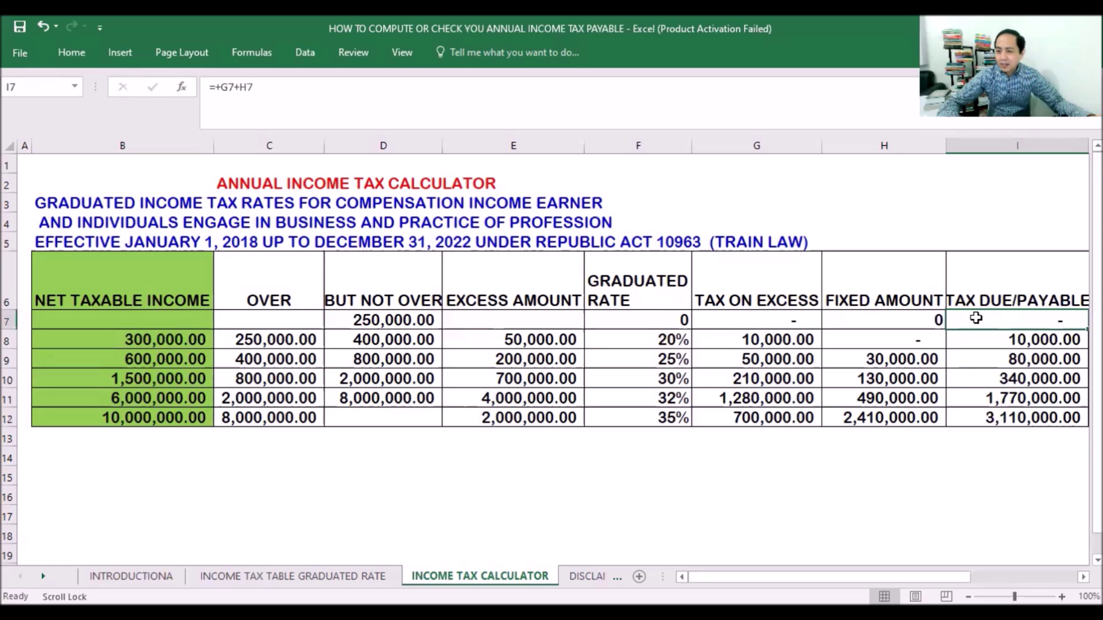
left_click(406, 321)
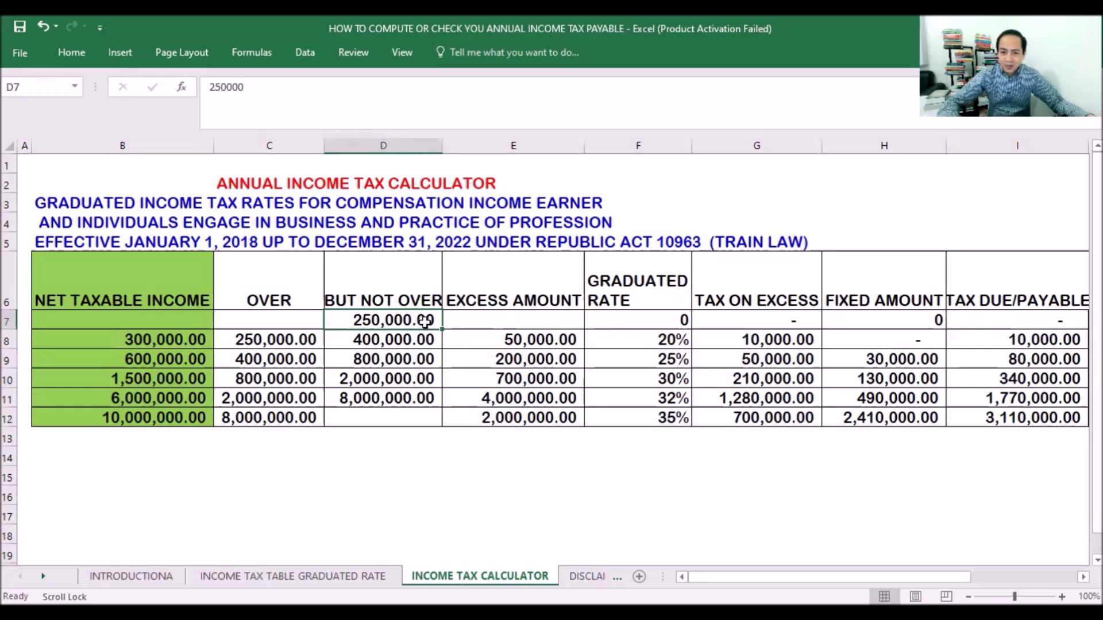
left_click(956, 415)
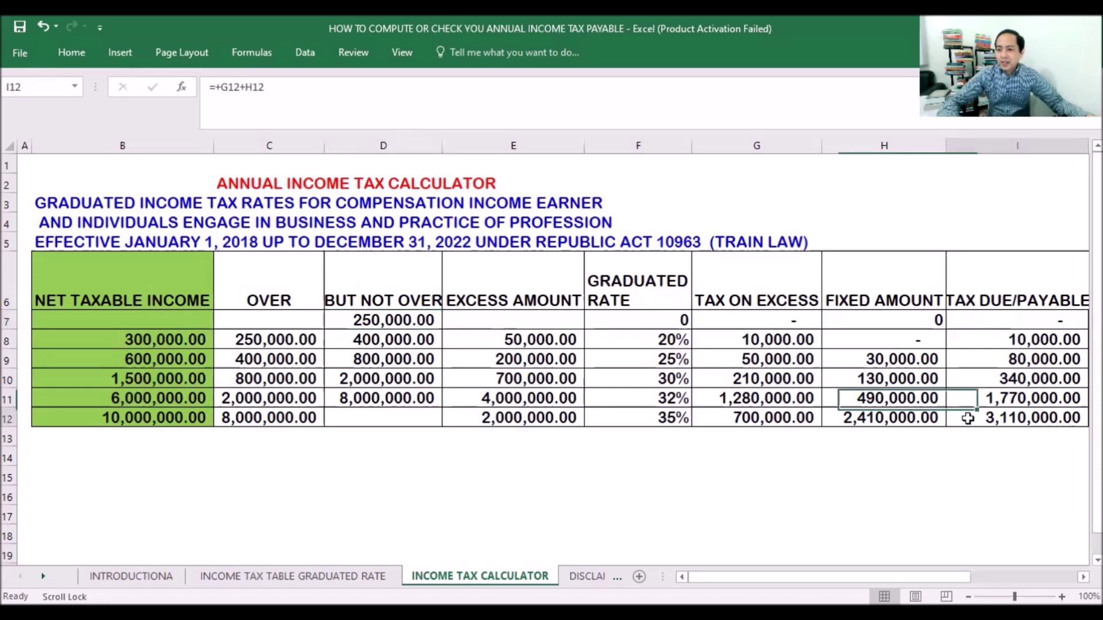
left_click(962, 469)
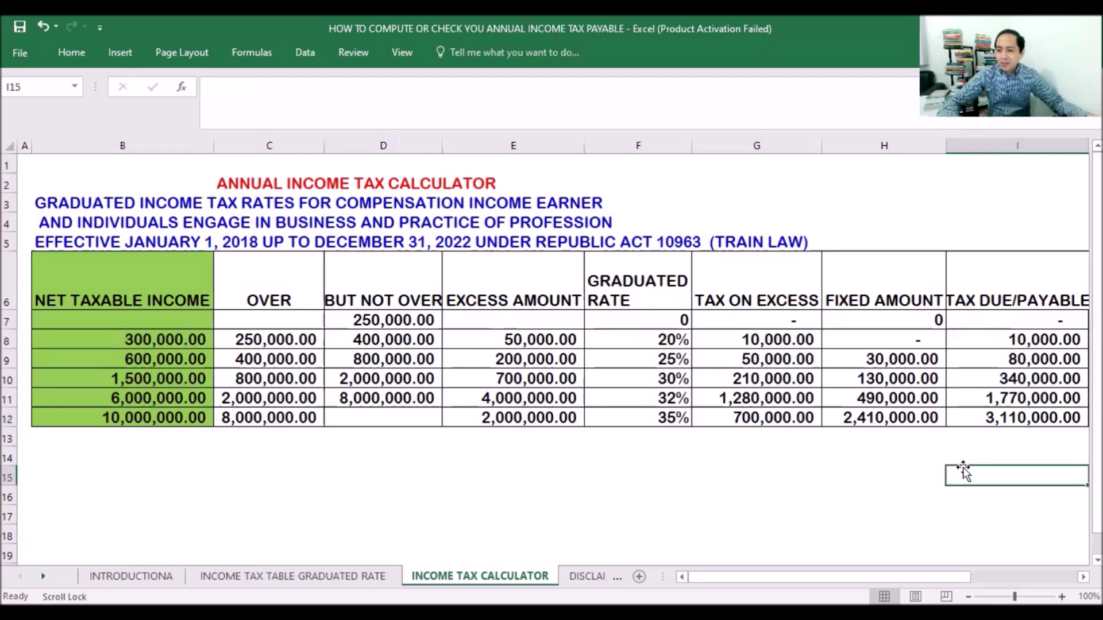
left_click(975, 423)
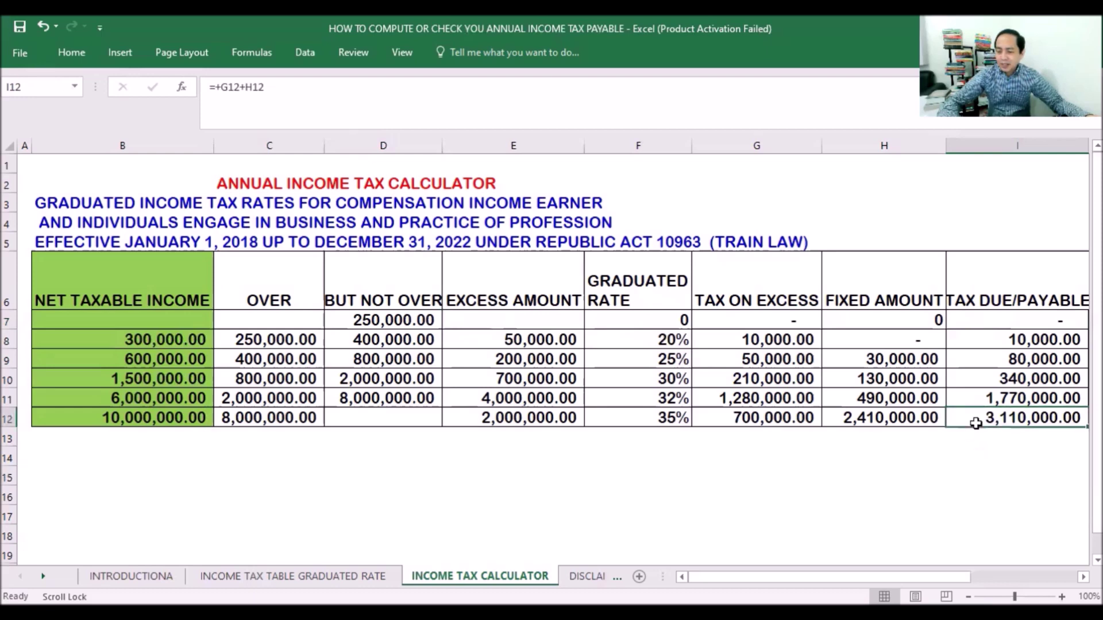
Step: Compute the 35% bracket's income left after tax in I13 by subtracting tax due I12 from net taxable income B12
left_click(988, 442)
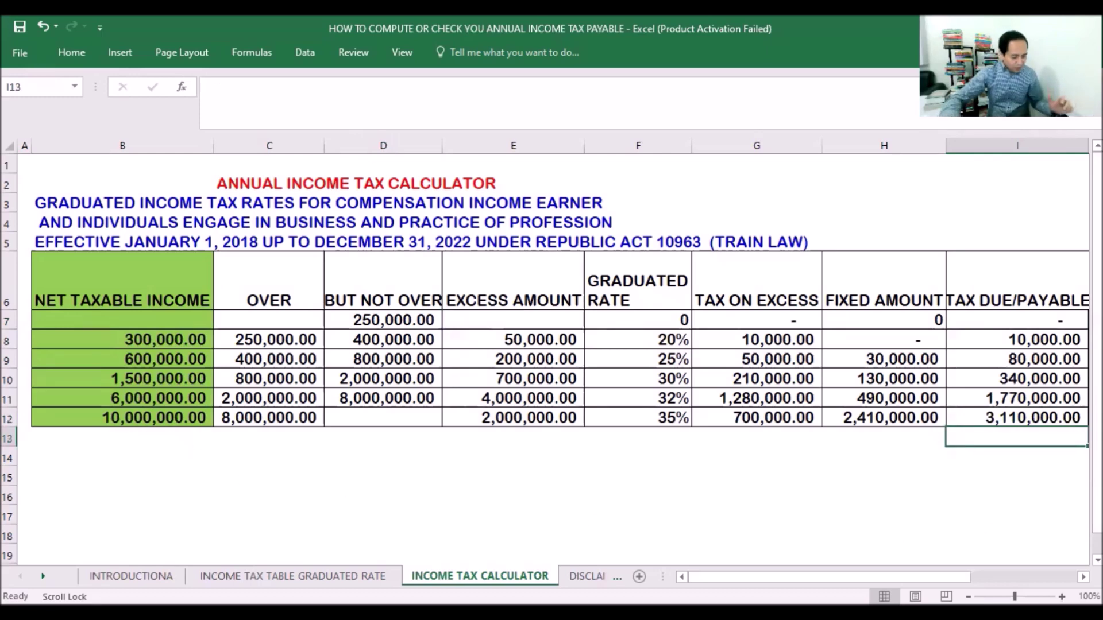
type("+")
left_click(166, 419)
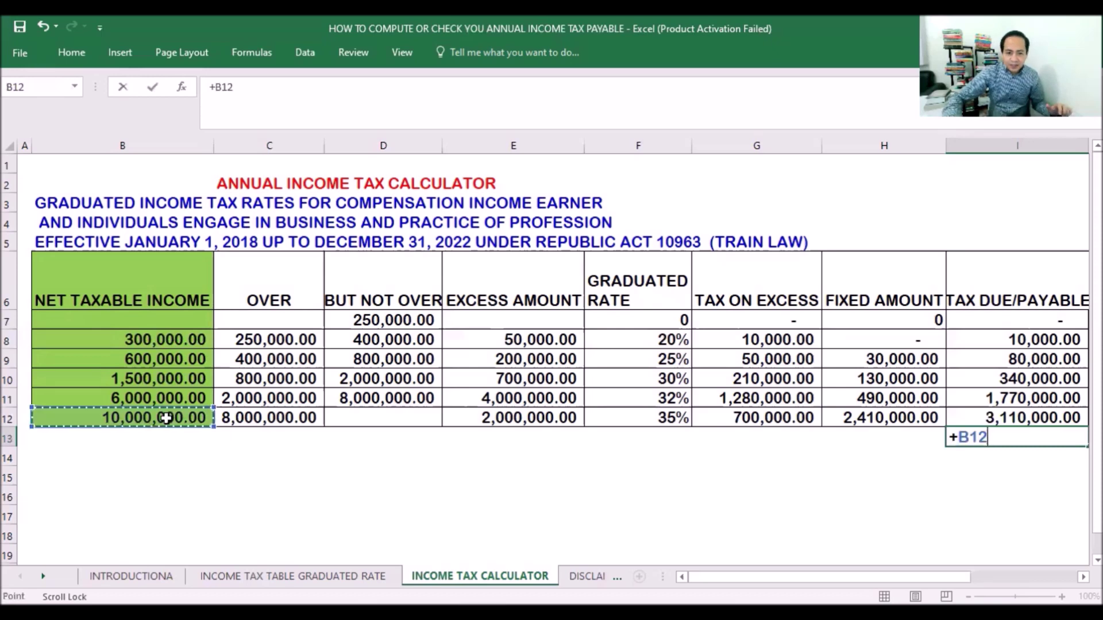
type("-")
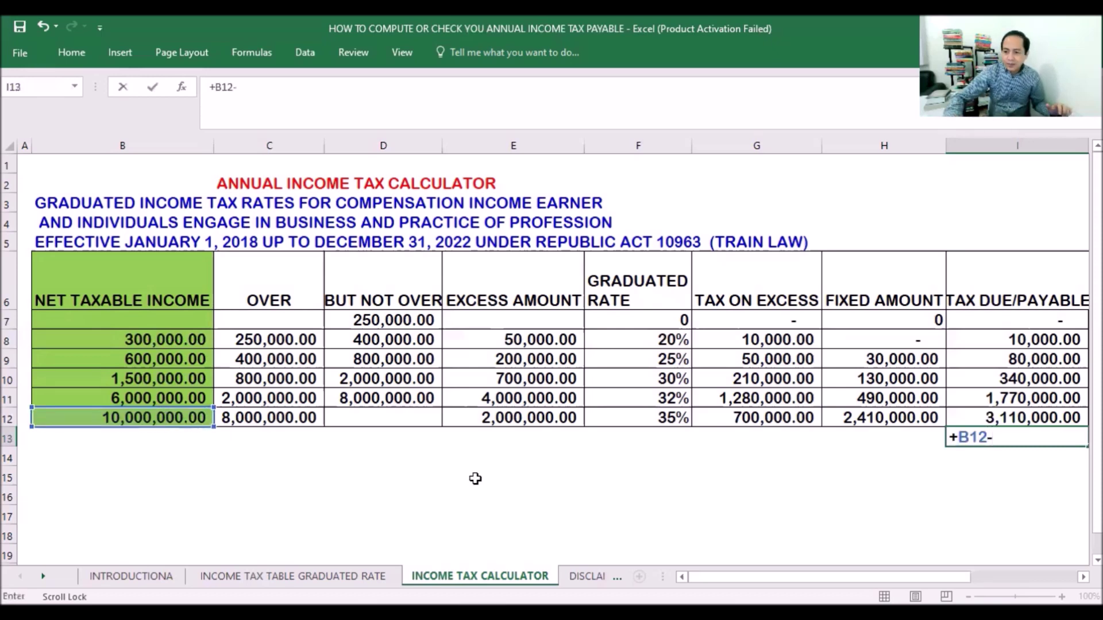
left_click(986, 418)
key("Return")
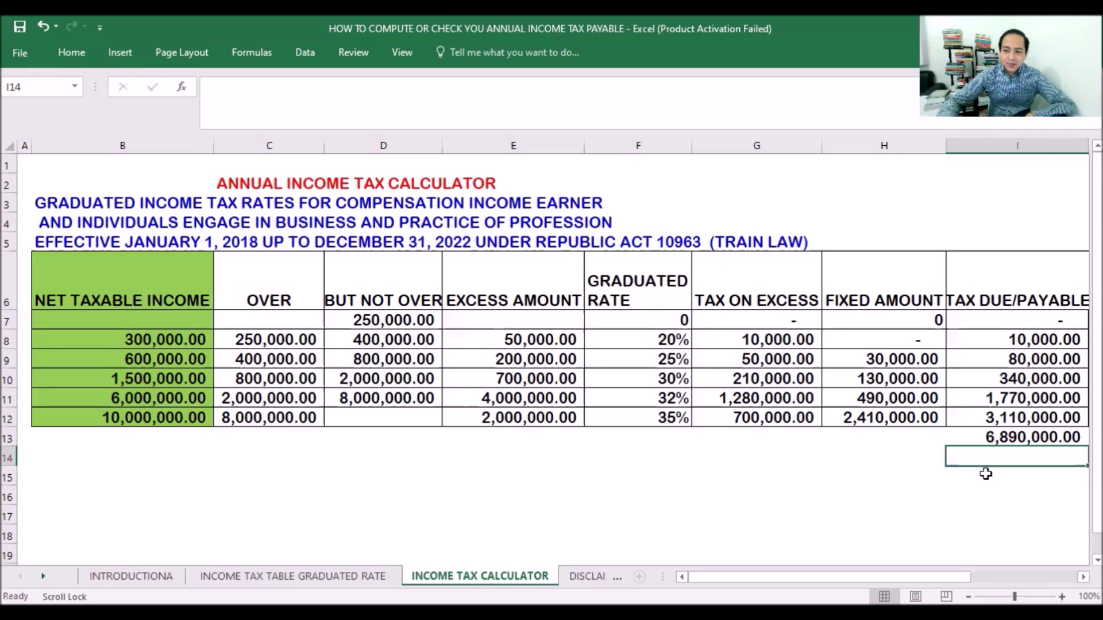
Step: Clear the after-tax income formula from I13 and select the empty cell B14
left_click(976, 443)
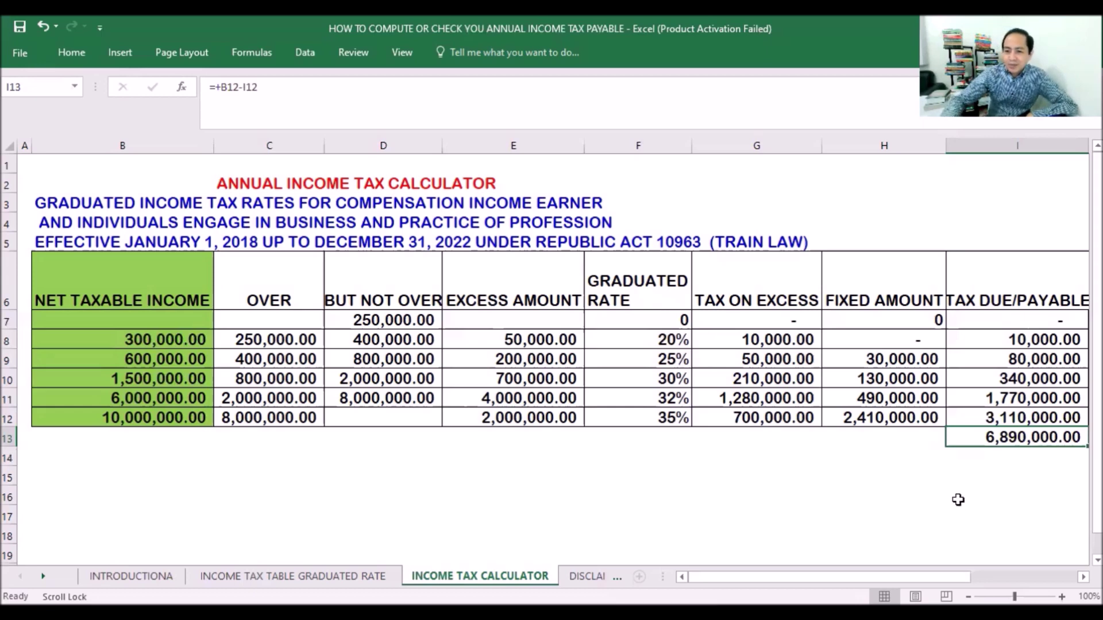
key("Delete")
left_click(174, 455)
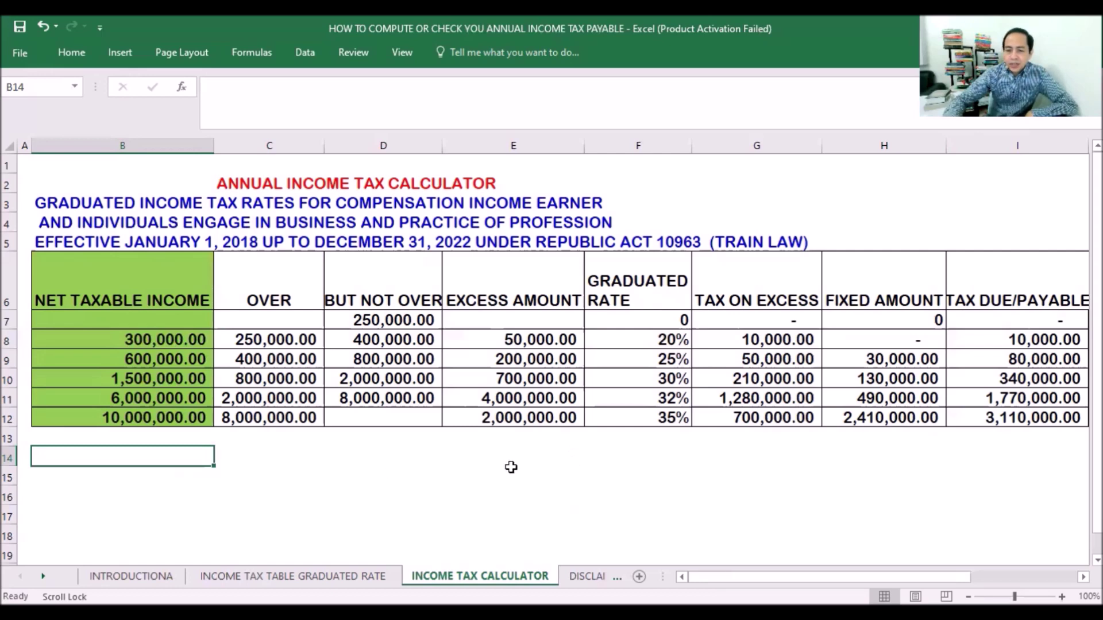
Step: Show the DISCLAIMER sheet and finish on the THANK YOU sheet
key("ctrl+Page_Down")
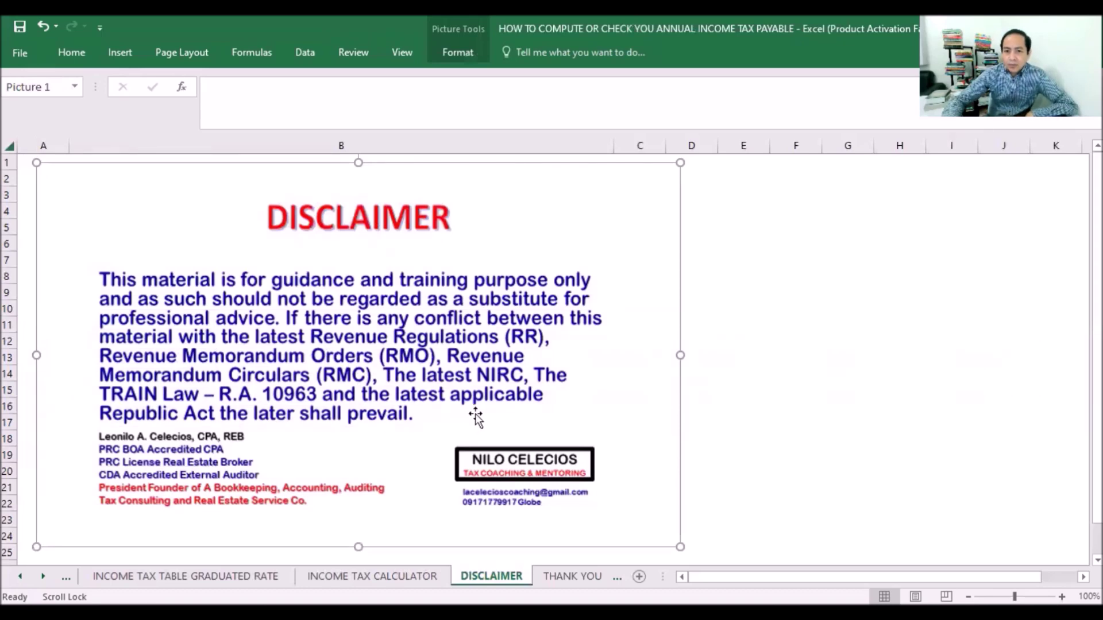
key("ctrl+Page_Down")
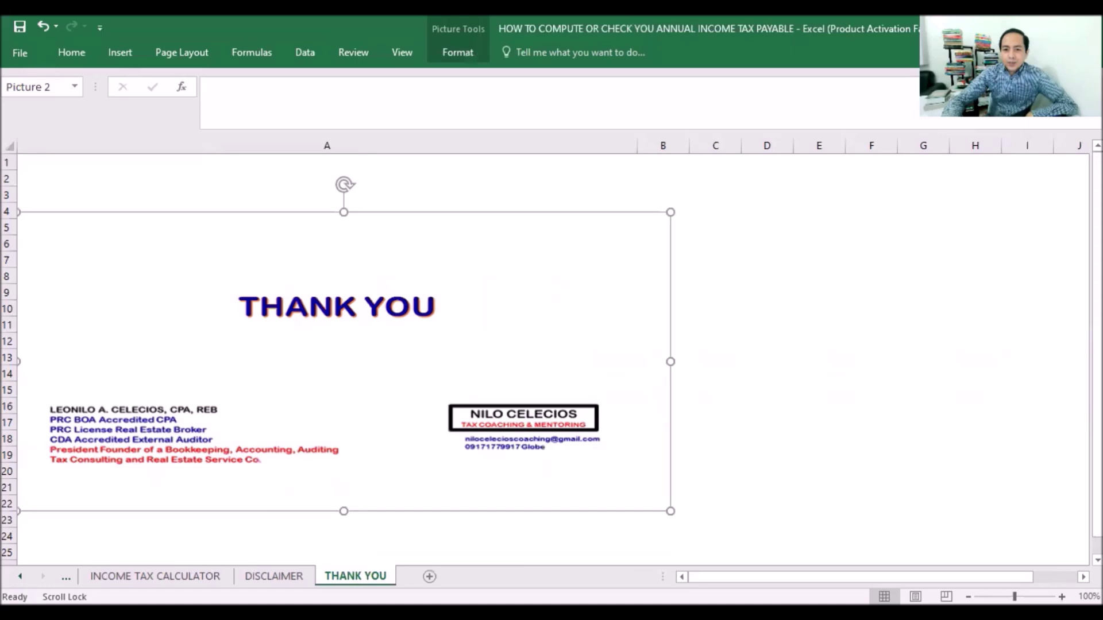